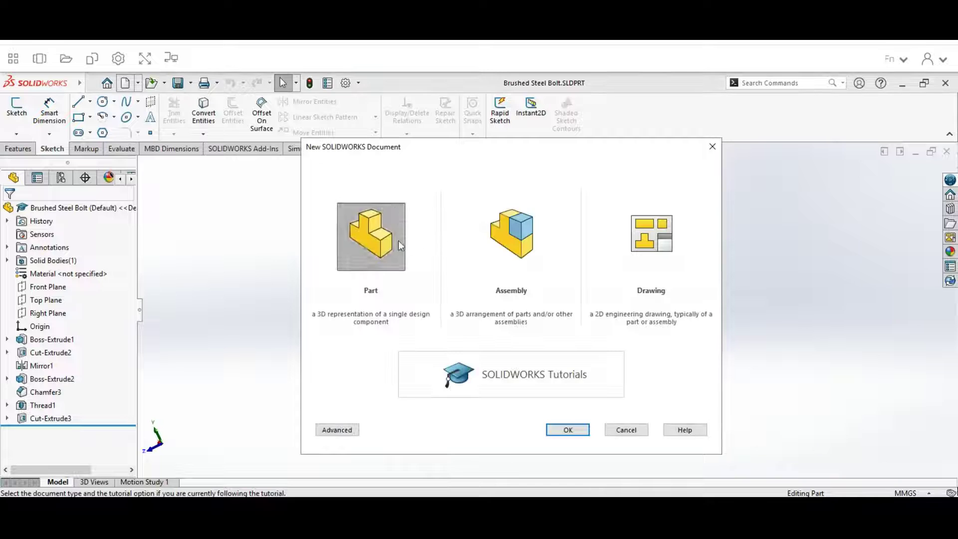
# Create a new part and sketch a hexagon about 145 mm across flats on the Front Plane, centred on the origin.
pyautogui.click(569, 430)
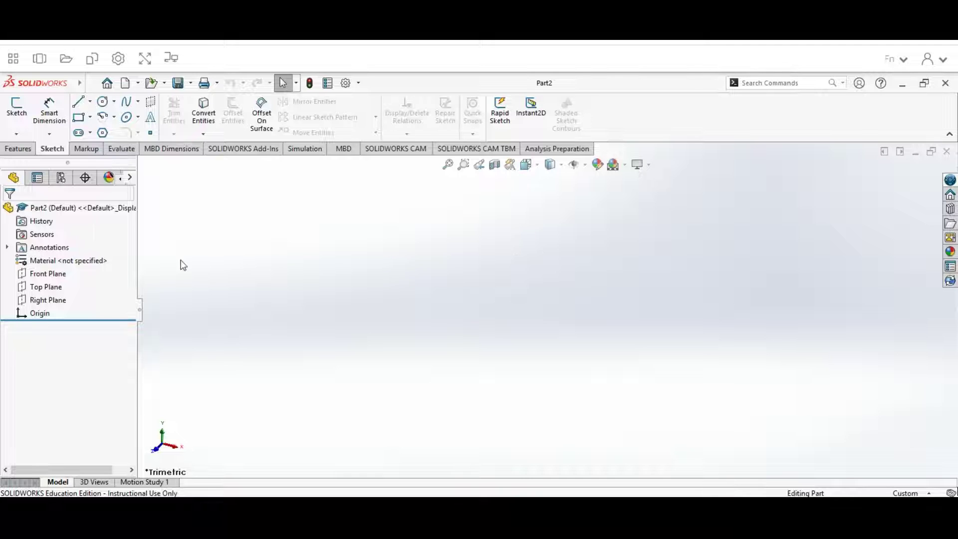
pyautogui.click(37, 278)
pyautogui.click(45, 258)
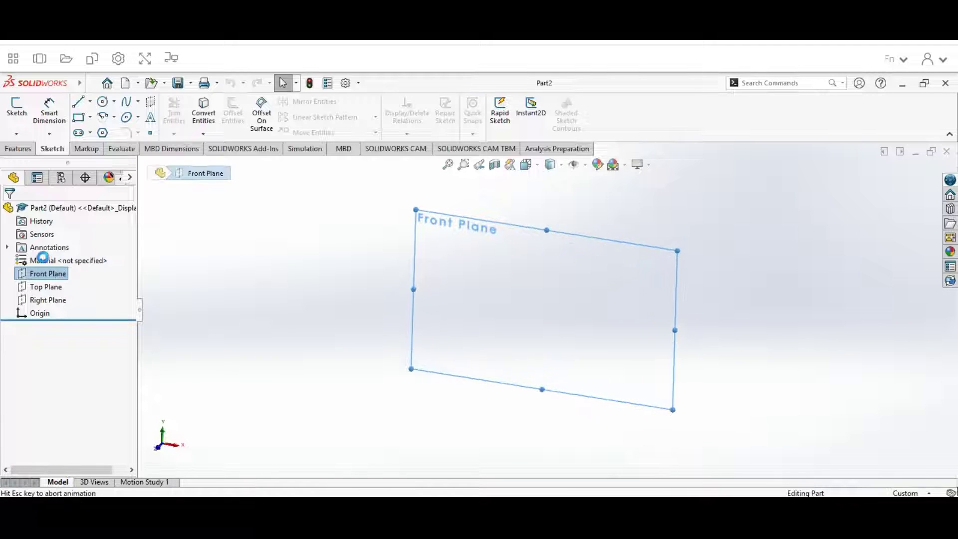
pyautogui.click(102, 133)
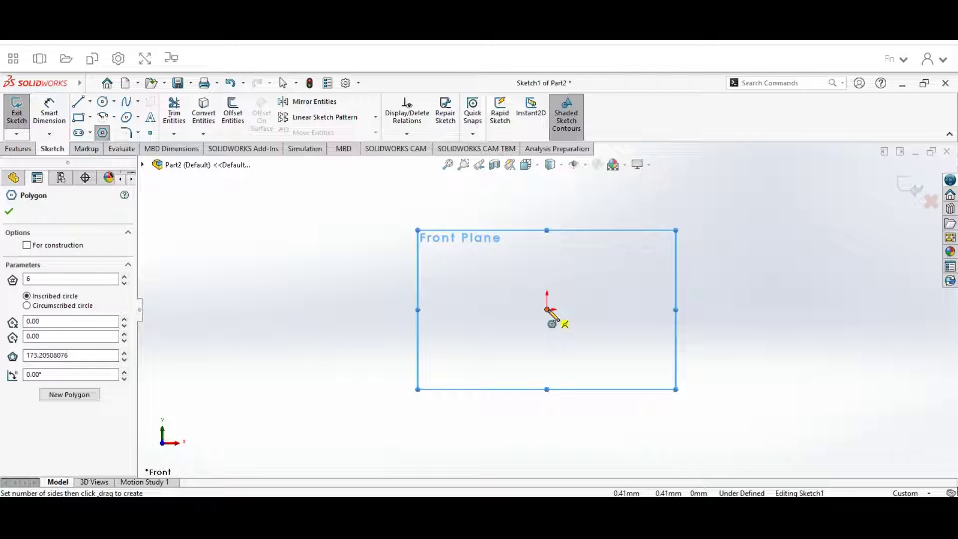
pyautogui.moveTo(549, 311)
pyautogui.mouseDown()
pyautogui.moveTo(671, 369)
pyautogui.moveTo(668, 309)
pyautogui.mouseUp()
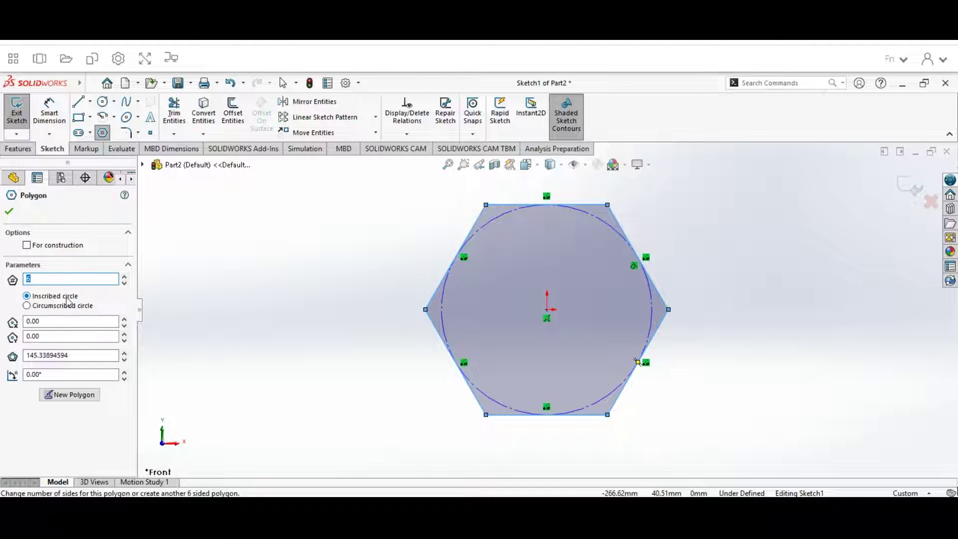
pyautogui.click(10, 211)
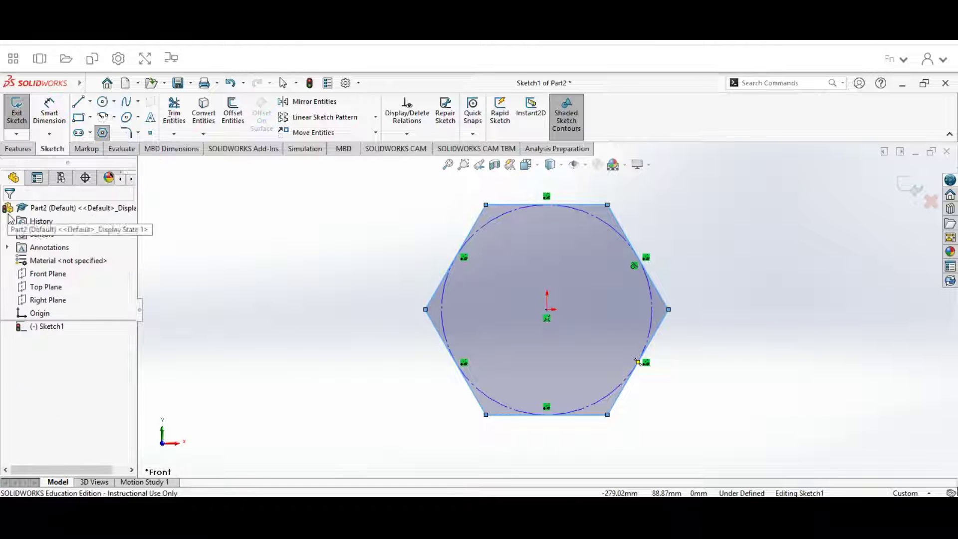
# Dimension the distance between two opposite slanted sides of the hexagon and set it to 20 mm.
pyautogui.click(50, 115)
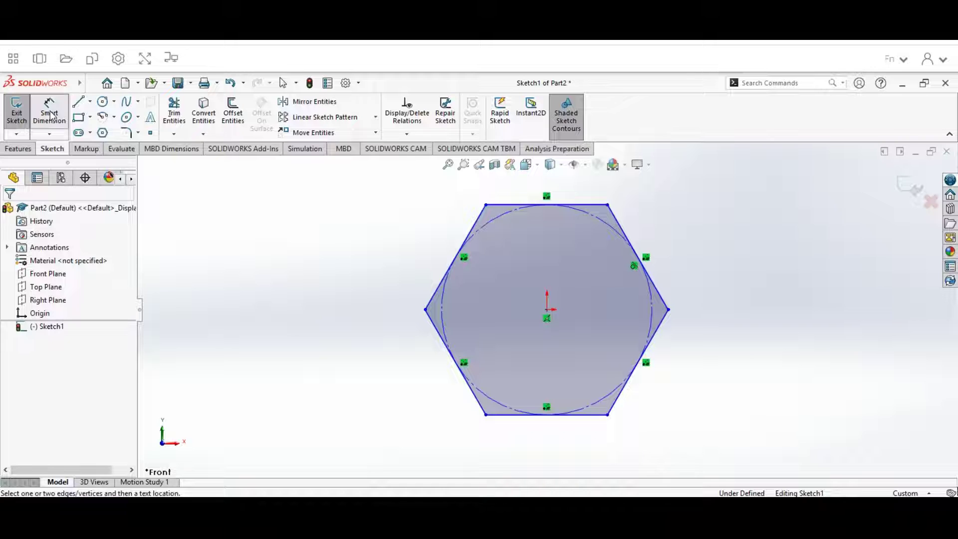
pyautogui.click(469, 240)
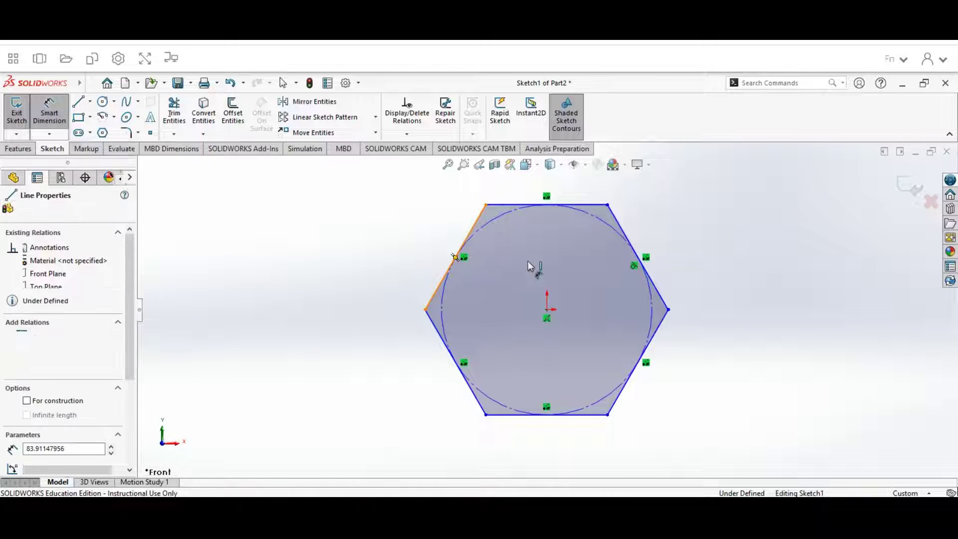
pyautogui.click(649, 343)
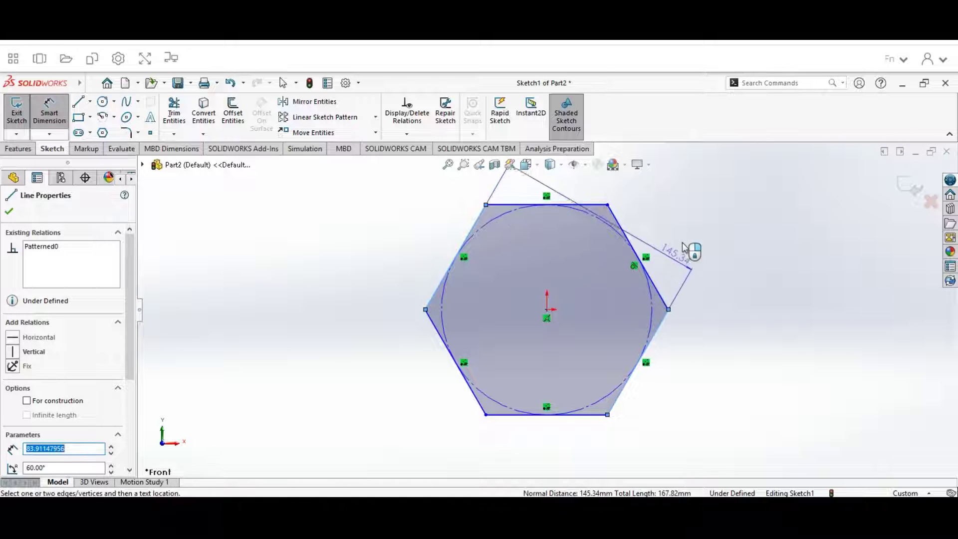
pyautogui.click(689, 241)
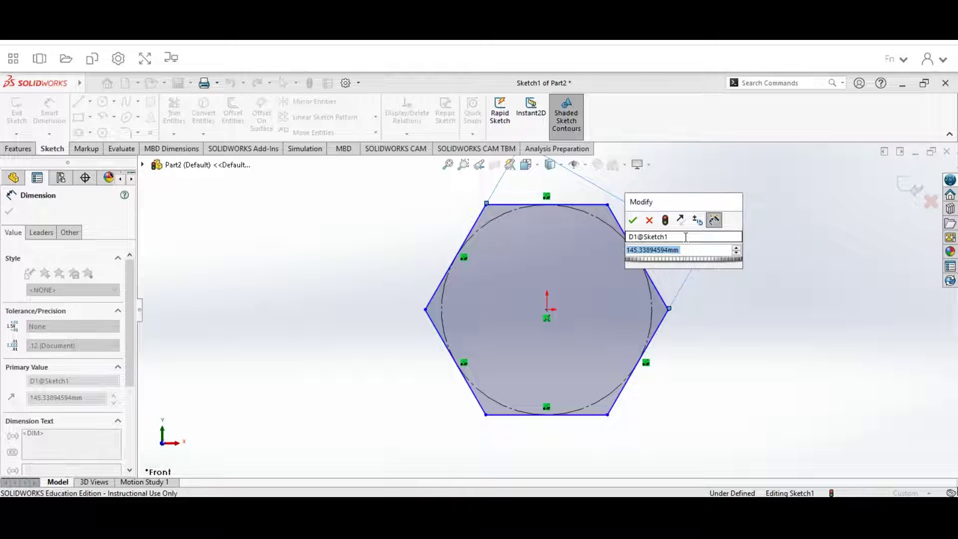
pyautogui.write('20')
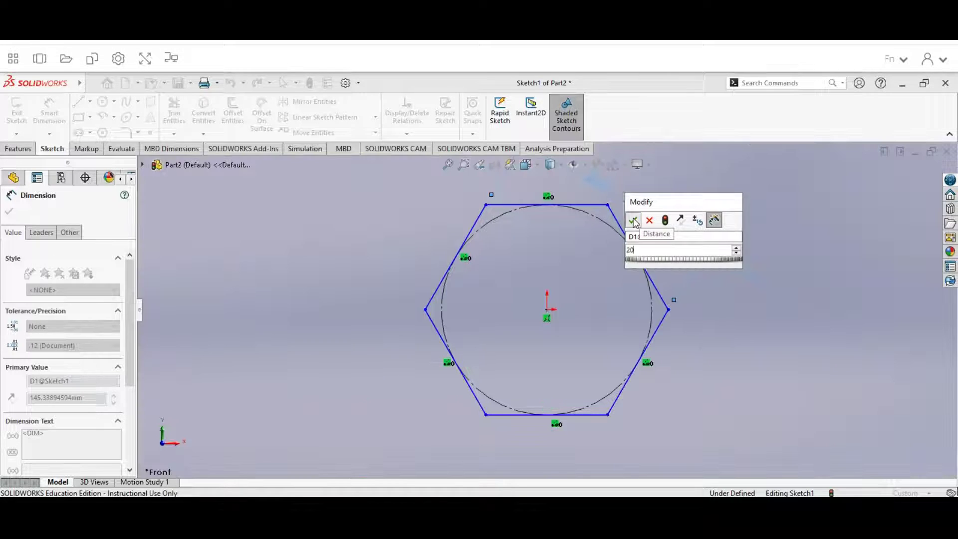
pyautogui.click(632, 220)
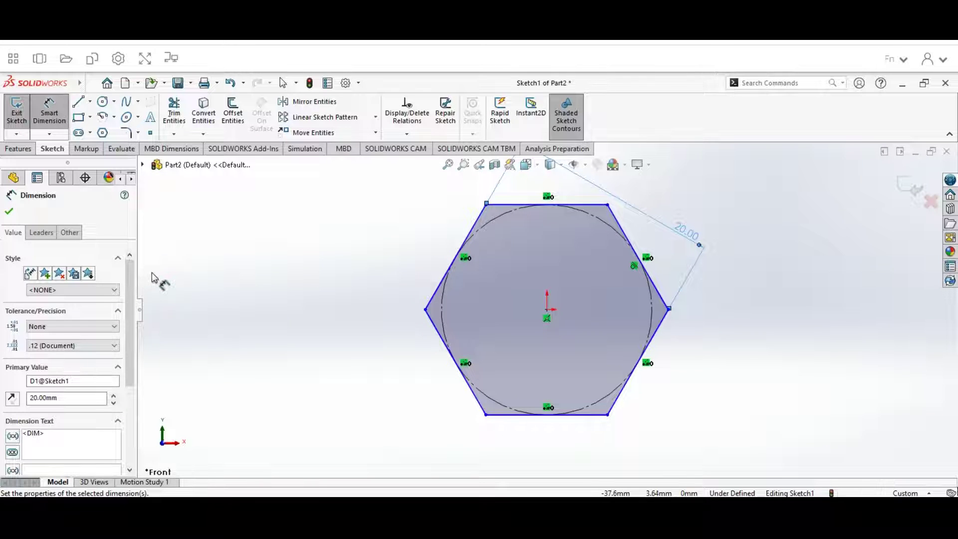
# Finish dimensioning and add a Horizontal relation to the hexagon's upper side.
pyautogui.click(518, 204)
pyautogui.press('Escape')
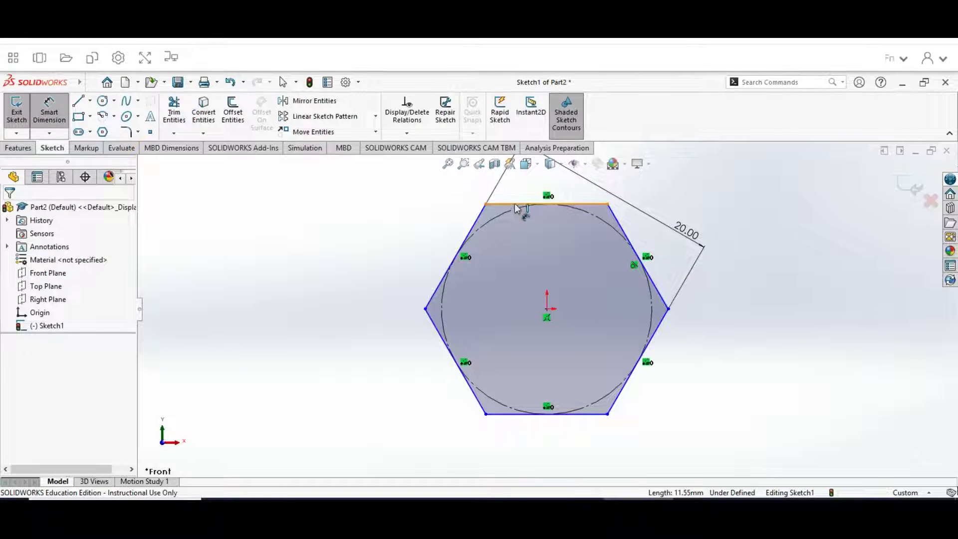
pyautogui.press('Escape')
pyautogui.click(514, 204)
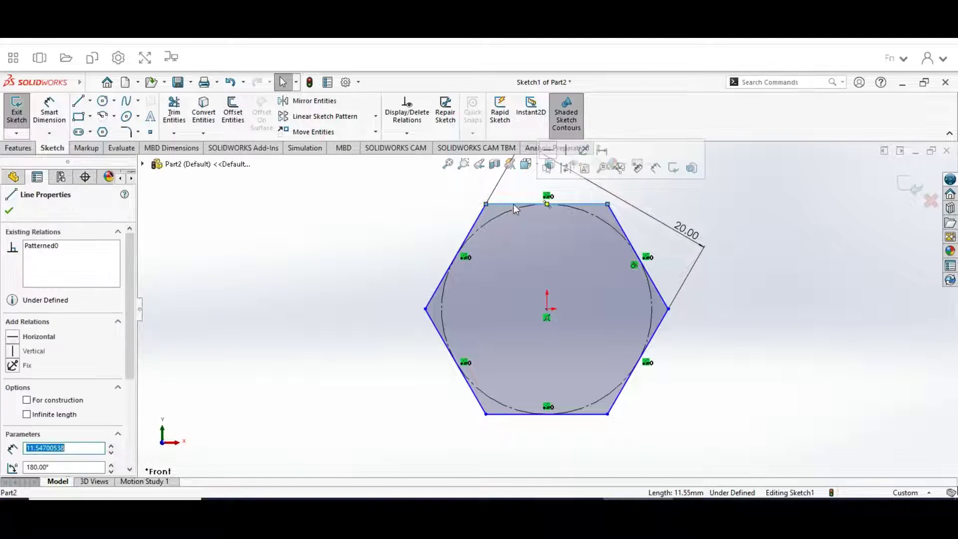
pyautogui.click(548, 153)
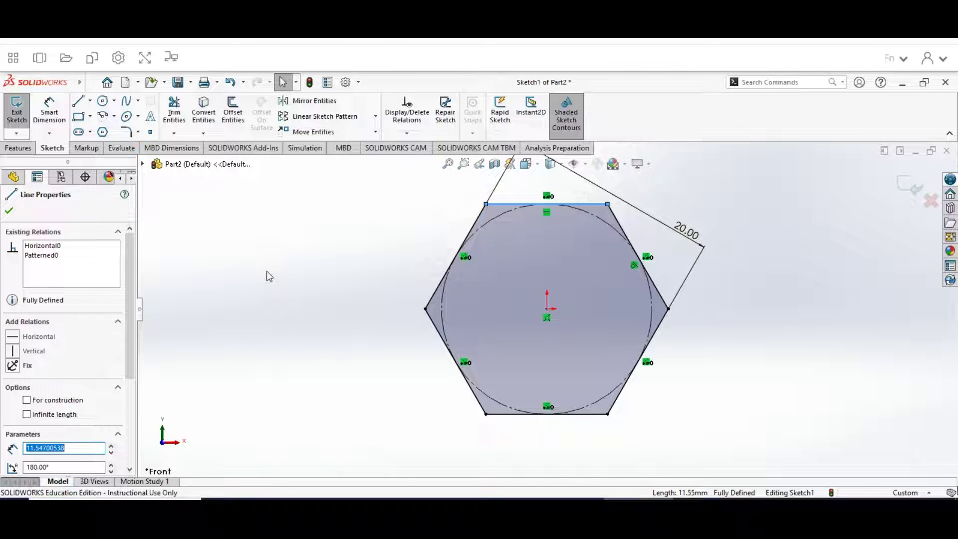
# Extrude the hexagon 9 mm with the Mid Plane end condition.
pyautogui.click(18, 148)
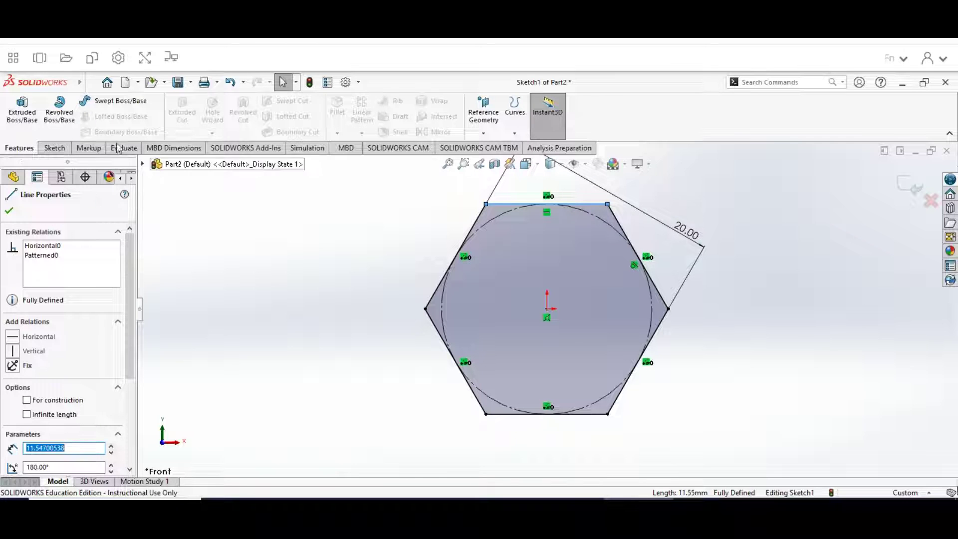
pyautogui.click(19, 106)
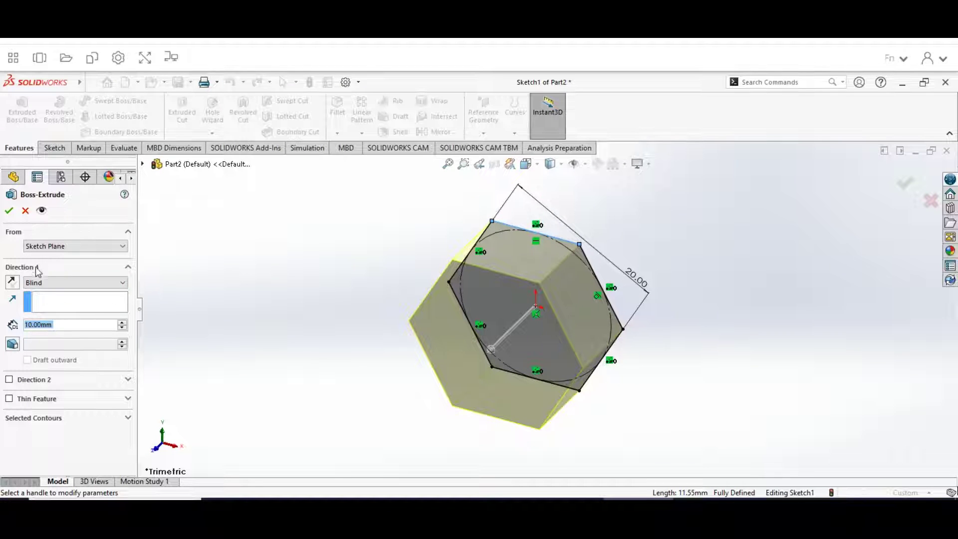
pyautogui.click(67, 284)
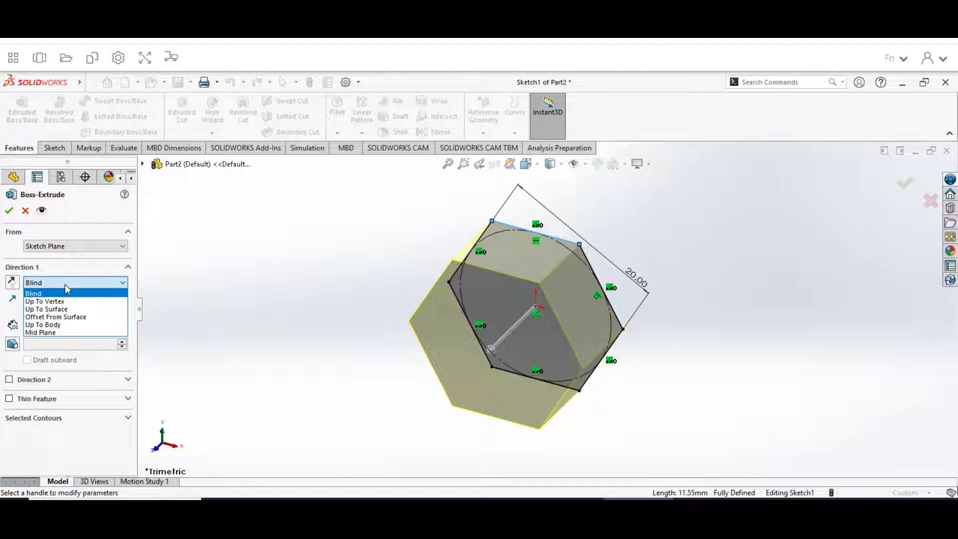
pyautogui.click(50, 333)
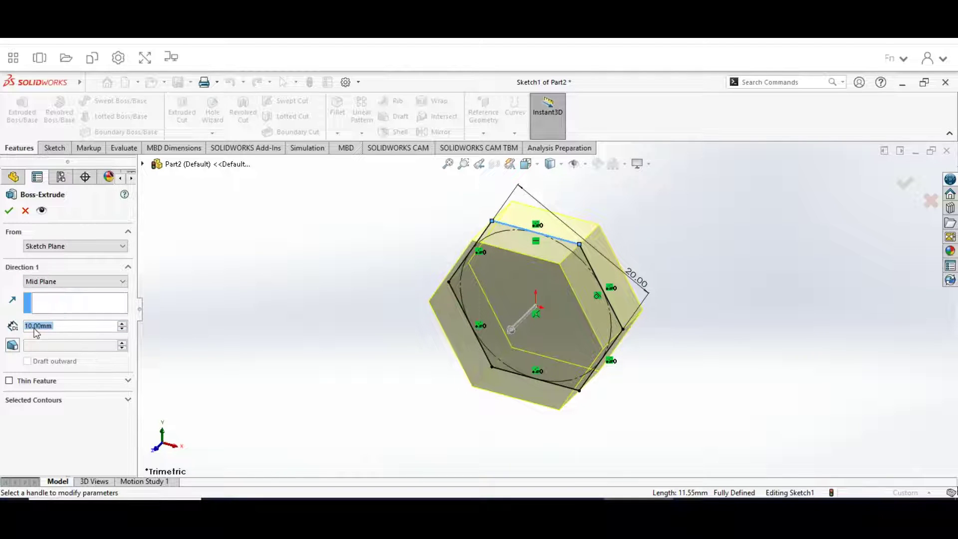
pyautogui.click(34, 327)
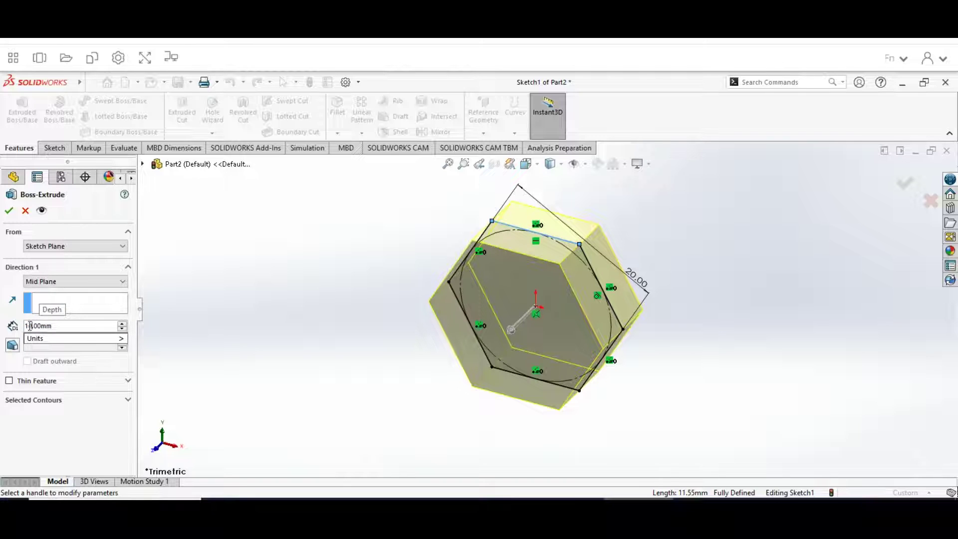
pyautogui.press('BackSpace')
pyautogui.press('BackSpace')
pyautogui.write('9')
pyautogui.press('Return')
pyautogui.click(9, 212)
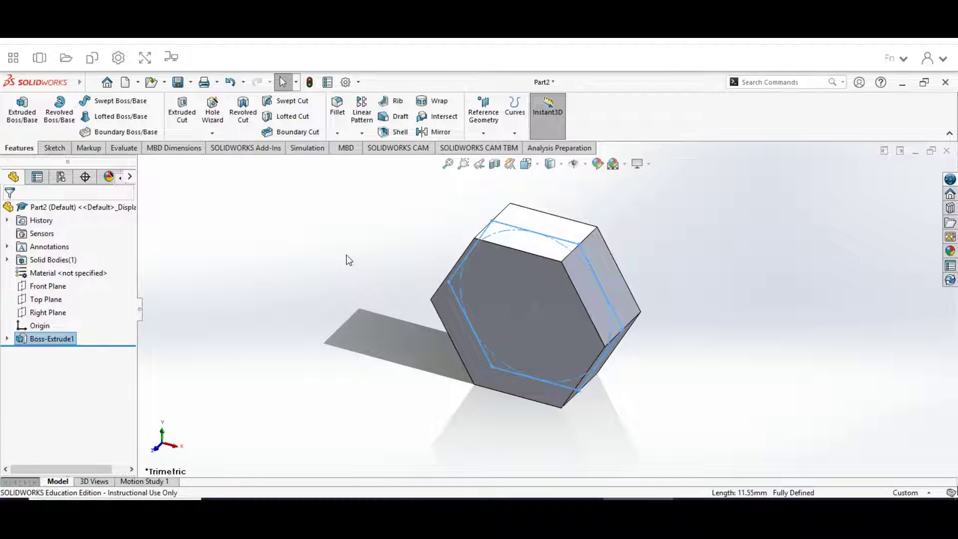
# Sketch a circle of 10 mm radius on the hexagonal front face, centred on the origin and touching the flats.
pyautogui.click(568, 311)
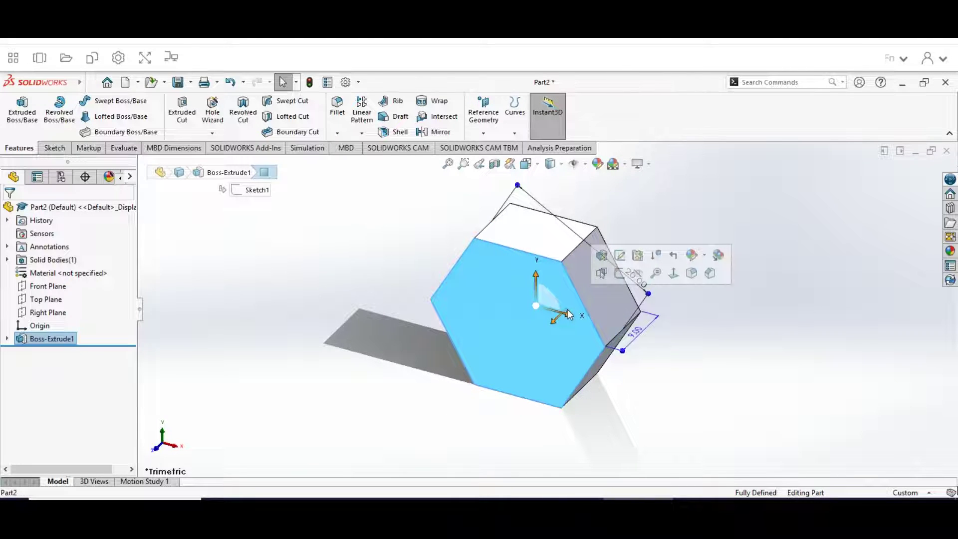
pyautogui.click(51, 150)
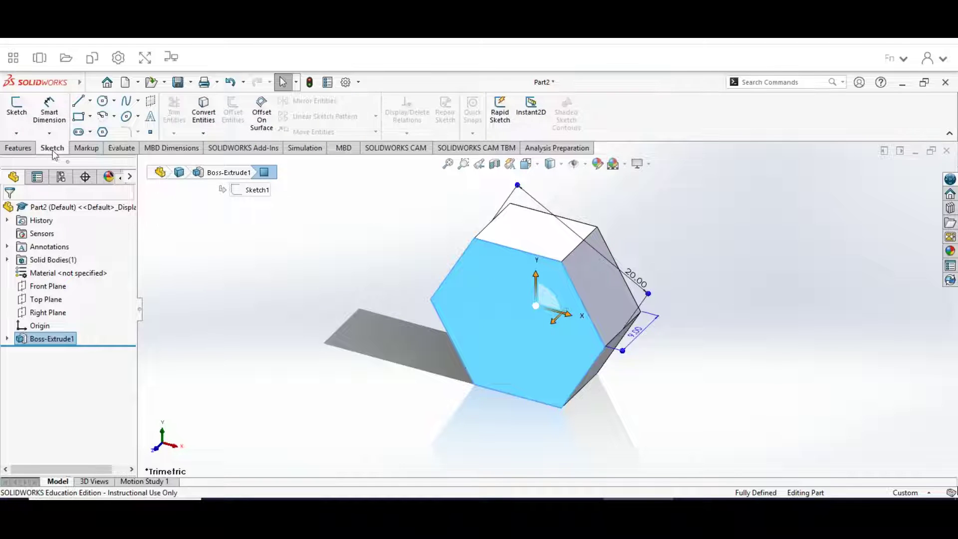
pyautogui.click(103, 100)
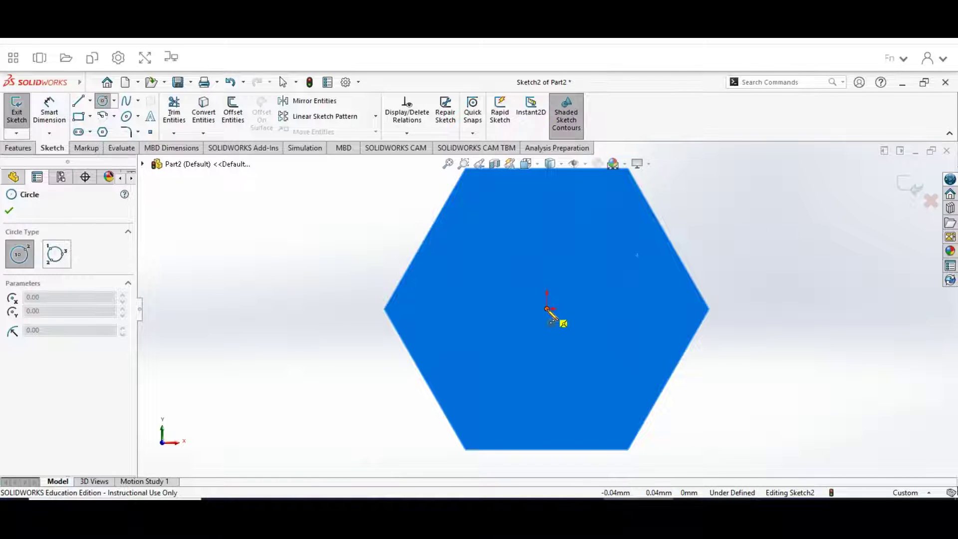
pyautogui.click(547, 309)
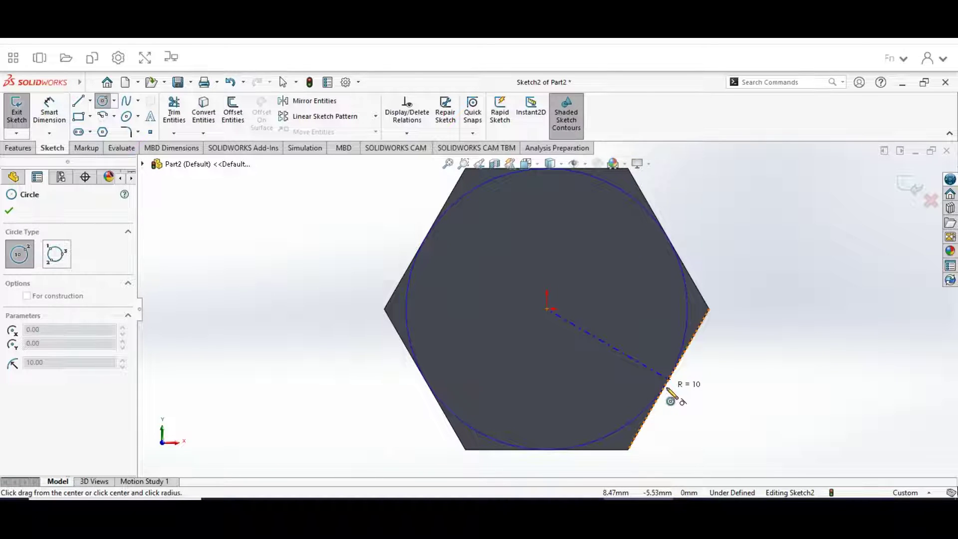
pyautogui.click(672, 397)
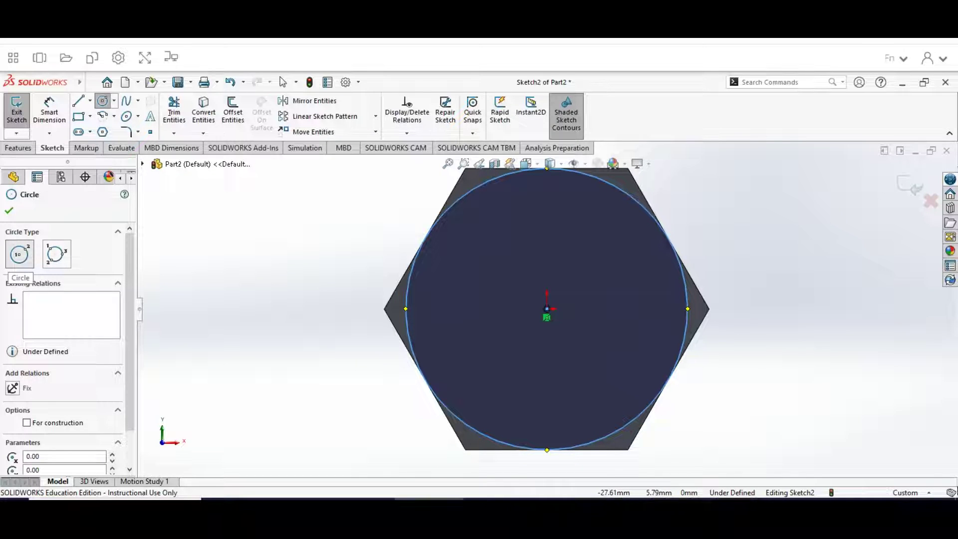
# Cut outside the circle with an Extruded Cut from the sketch plane, Through All, with a 45° draft and the cut side flipped.
pyautogui.click(18, 149)
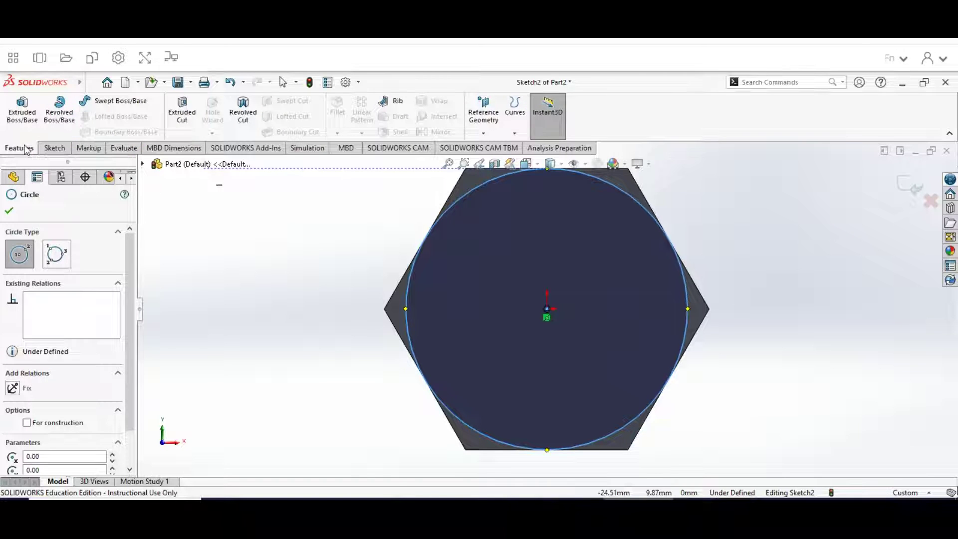
pyautogui.click(181, 109)
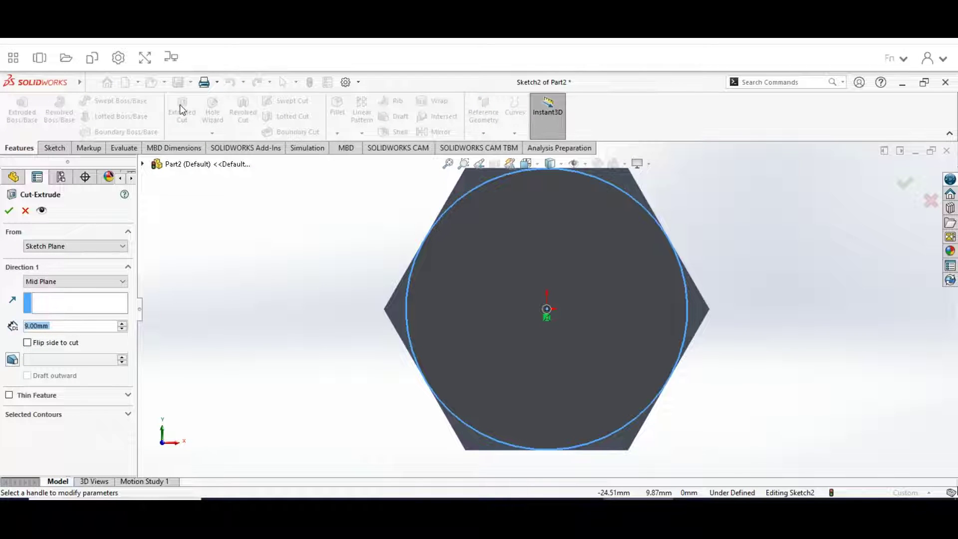
pyautogui.click(105, 247)
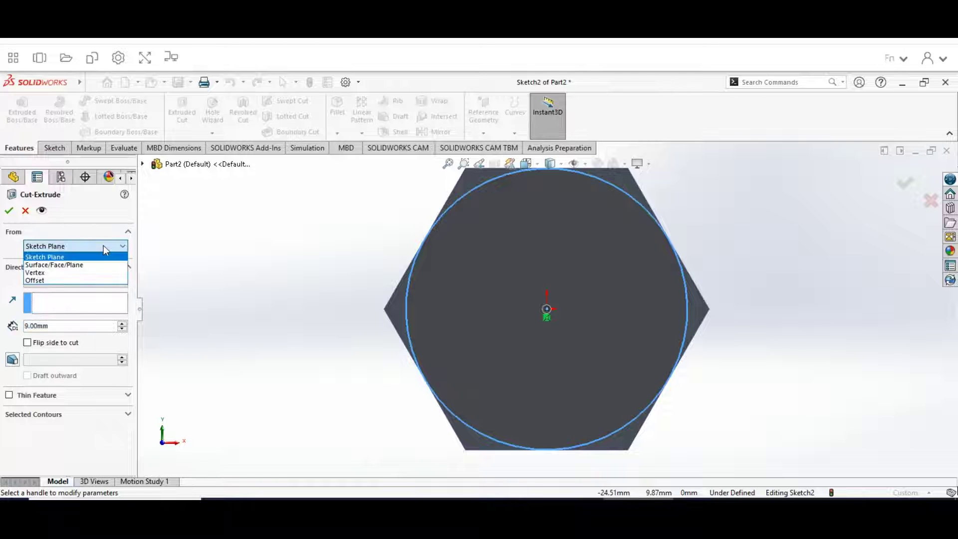
pyautogui.click(76, 258)
pyautogui.click(70, 283)
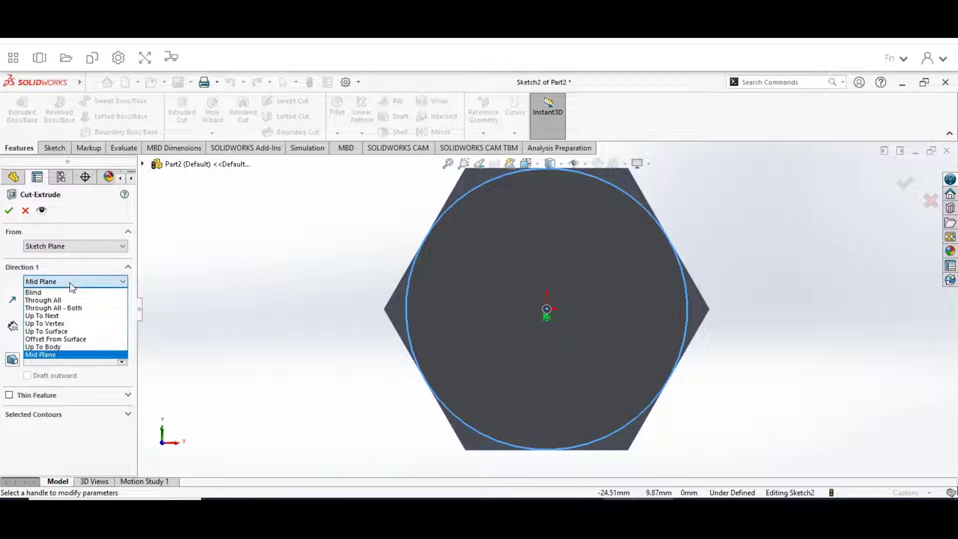
pyautogui.click(62, 301)
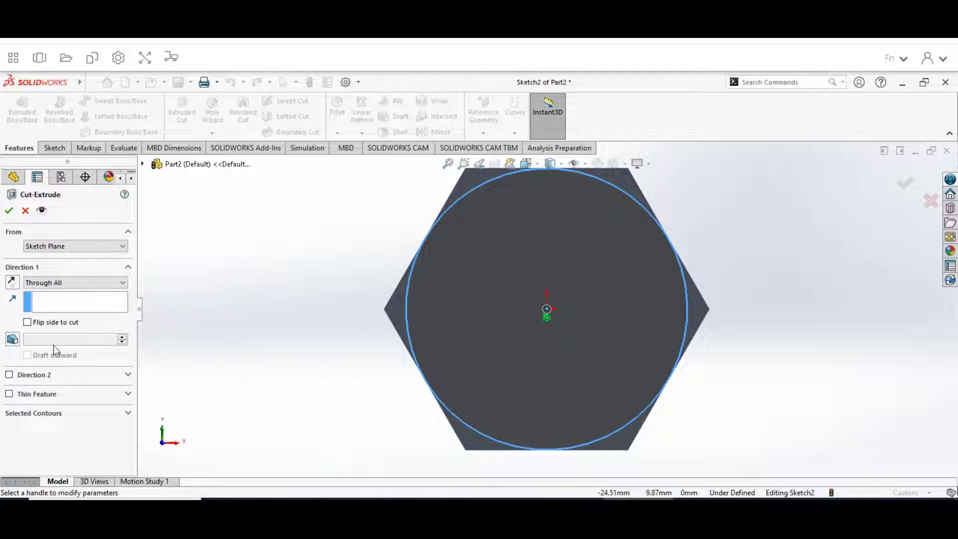
pyautogui.click(13, 339)
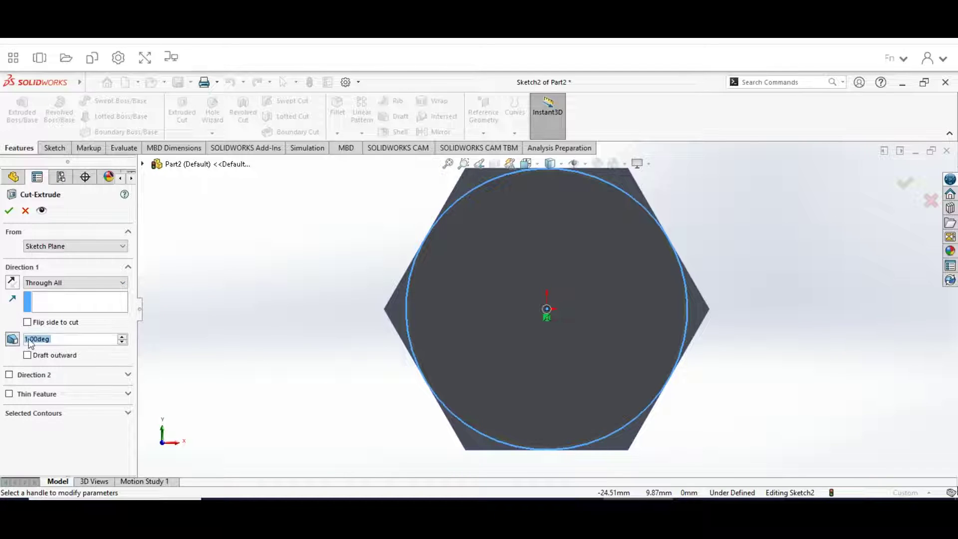
pyautogui.click(29, 339)
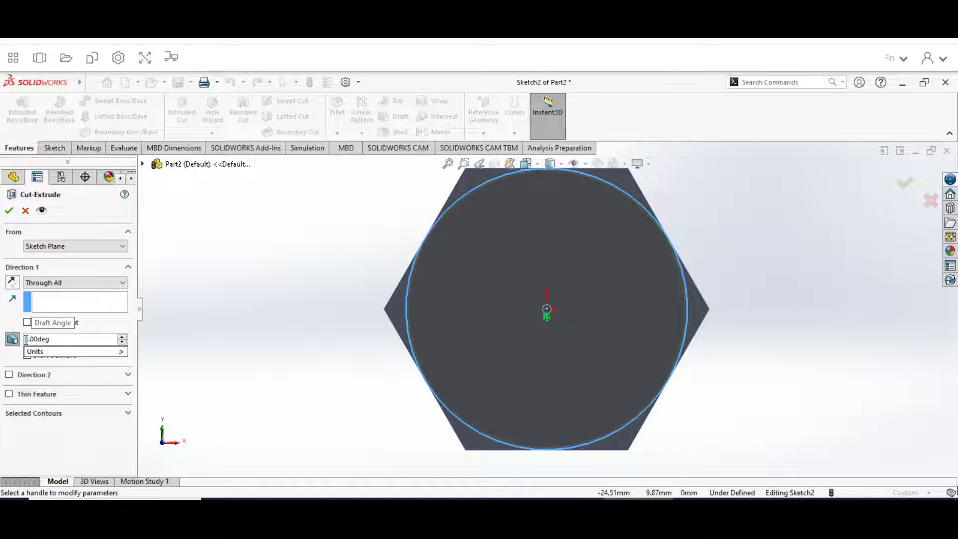
pyautogui.write('45')
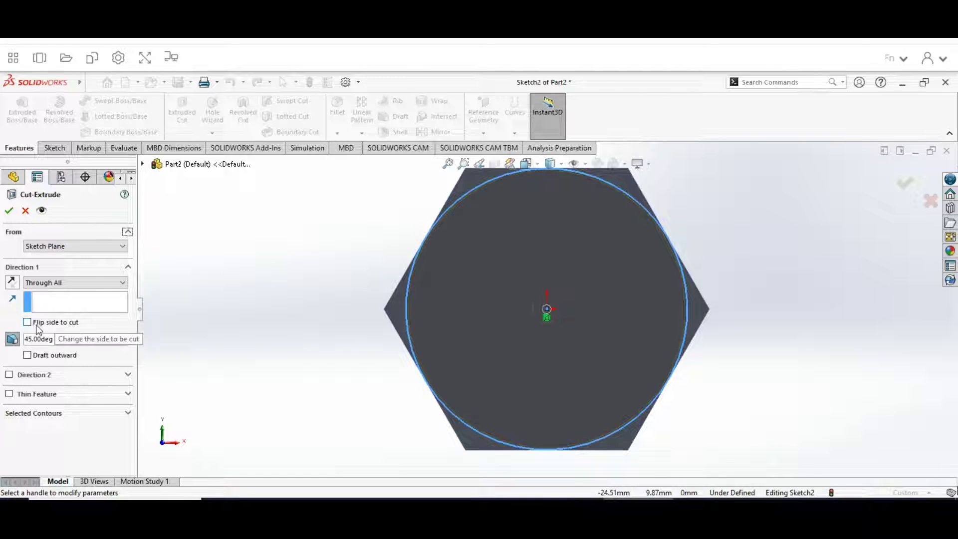
pyautogui.click(28, 322)
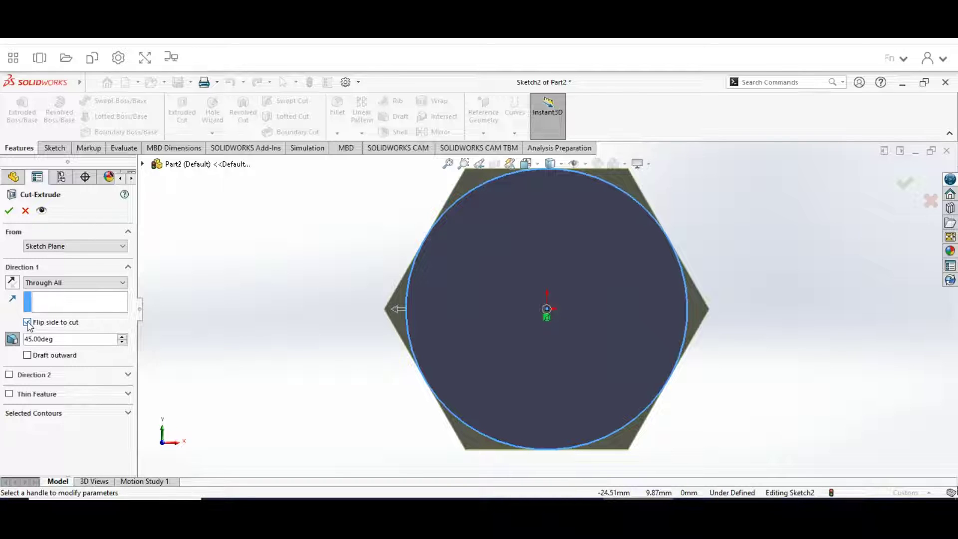
pyautogui.click(9, 210)
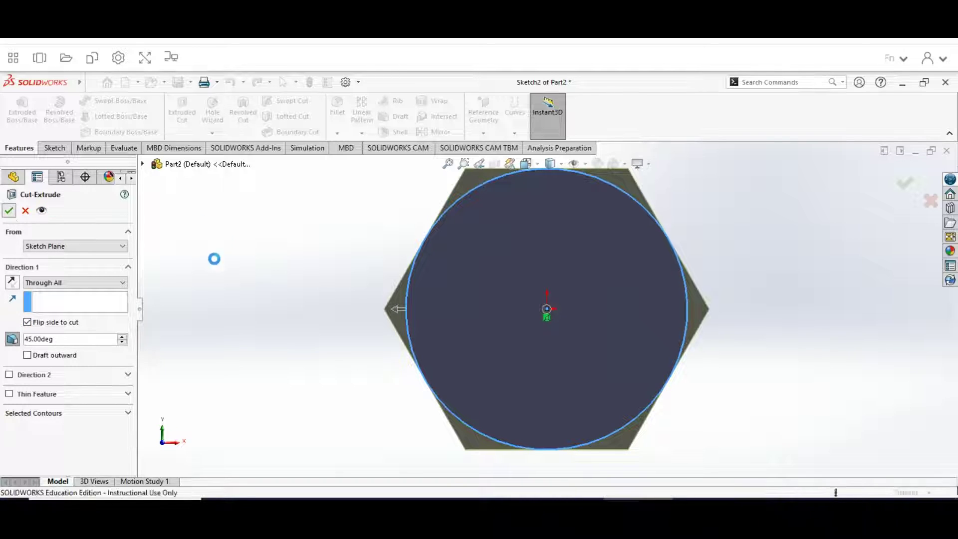
# Mirror the drafted corner cut about the Front Plane to bevel the opposite side of the hexagon.
pyautogui.moveTo(380, 225); pyautogui.dragTo(375, 249, button='middle')
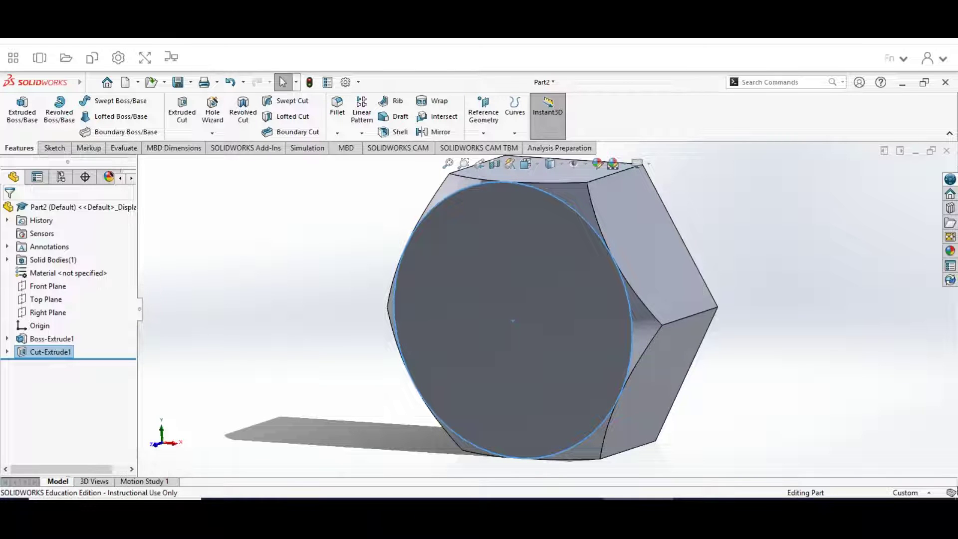
pyautogui.click(433, 132)
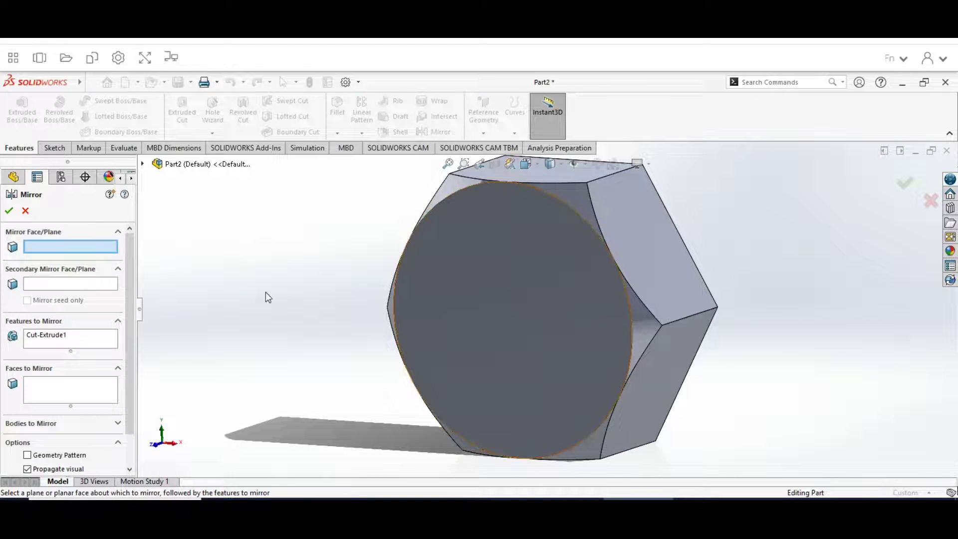
pyautogui.click(144, 164)
pyautogui.click(144, 165)
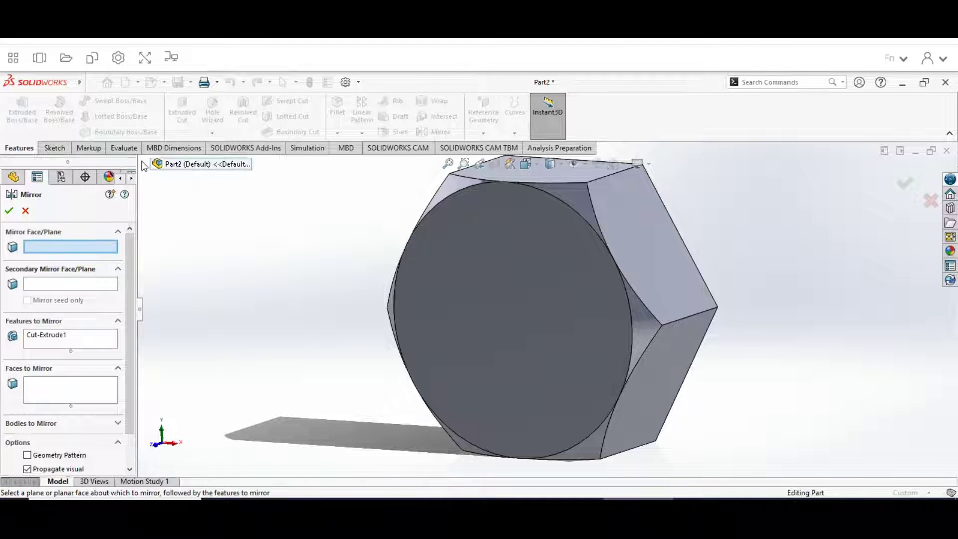
pyautogui.click(144, 165)
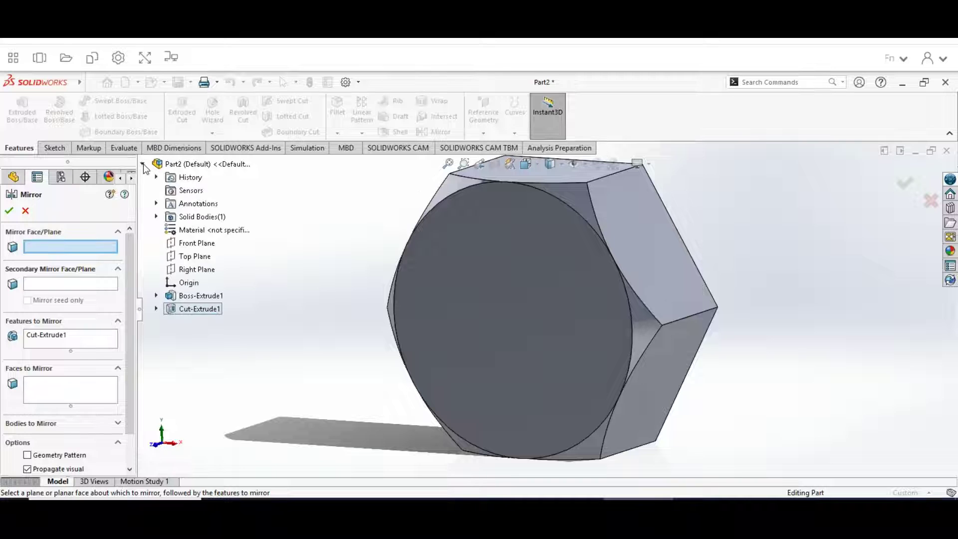
pyautogui.click(196, 244)
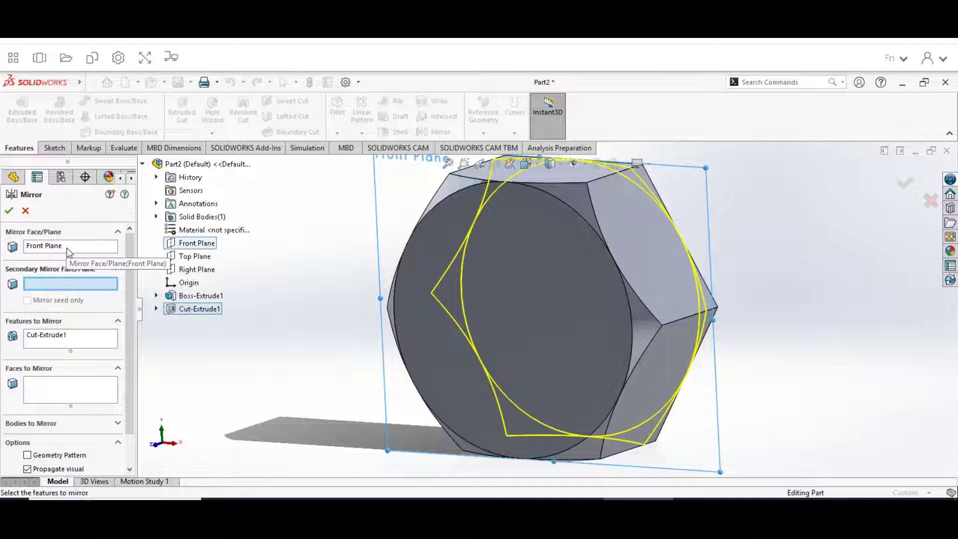
pyautogui.click(10, 211)
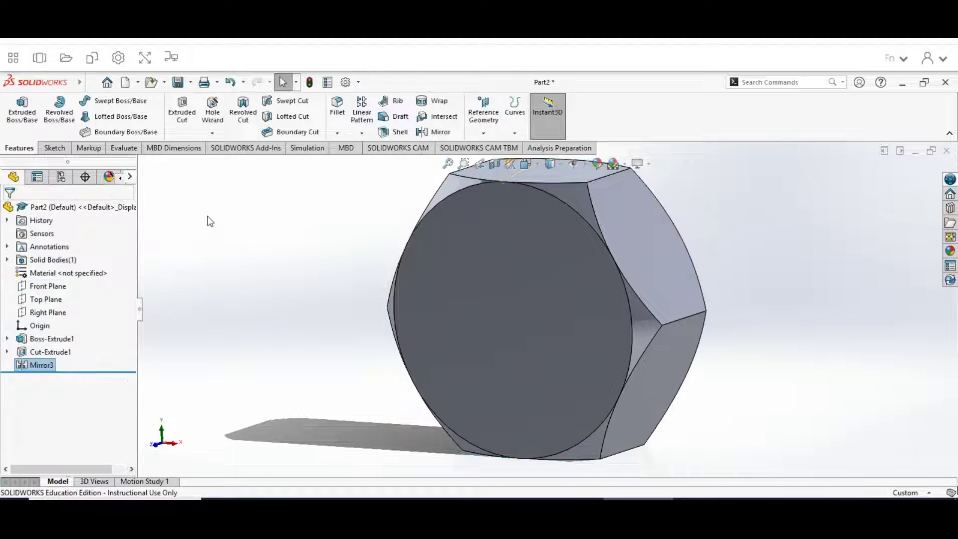
# Sketch a circle of about 16 mm diameter on the hexagon's front circular face, centred on the origin.
pyautogui.click(52, 148)
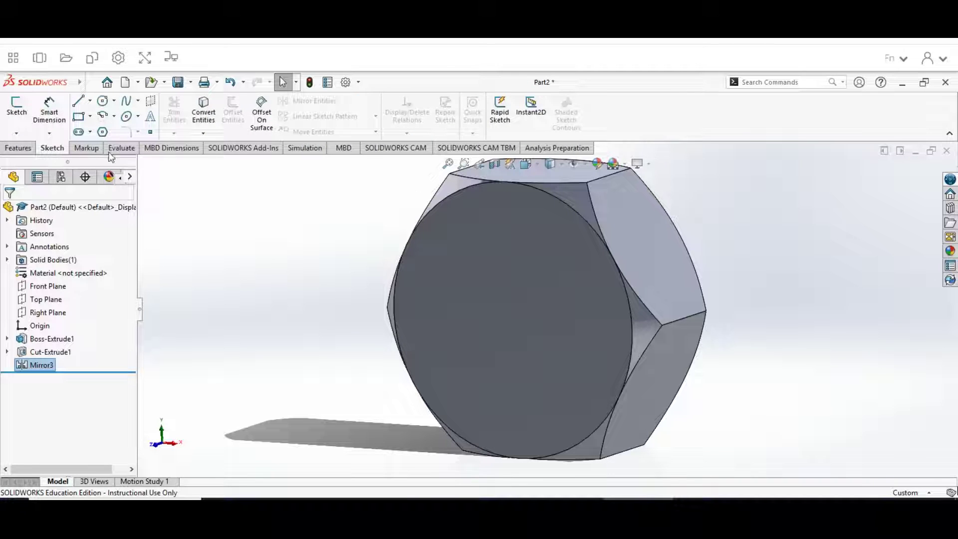
pyautogui.click(103, 100)
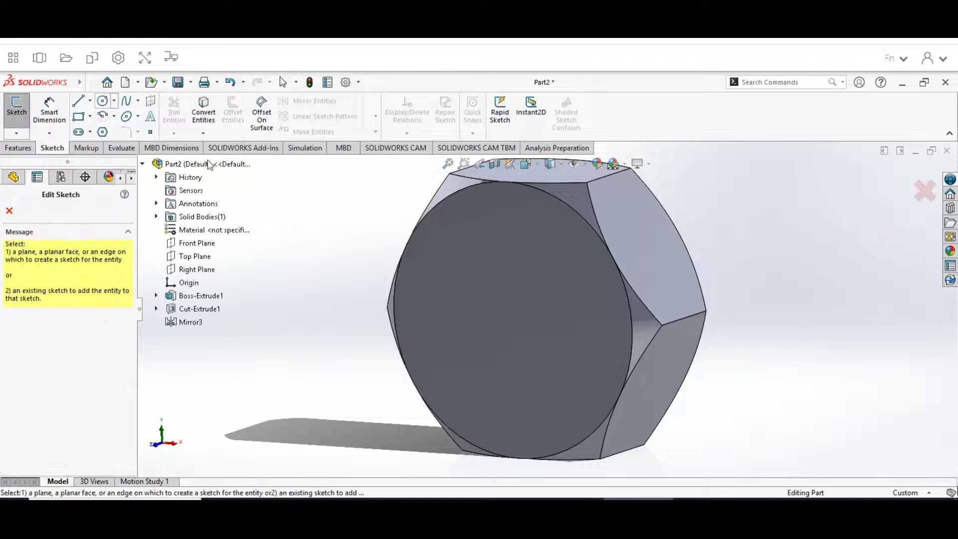
pyautogui.click(505, 292)
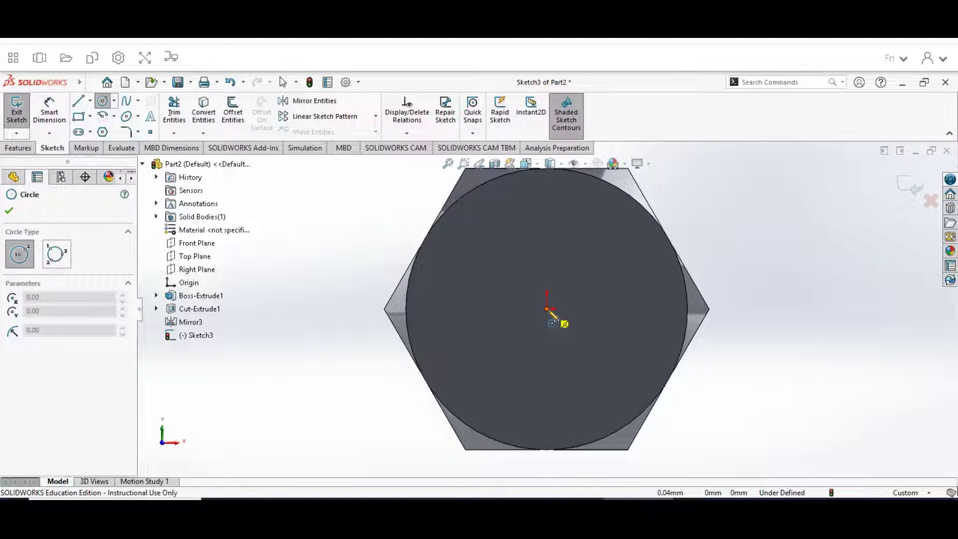
pyautogui.click(548, 309)
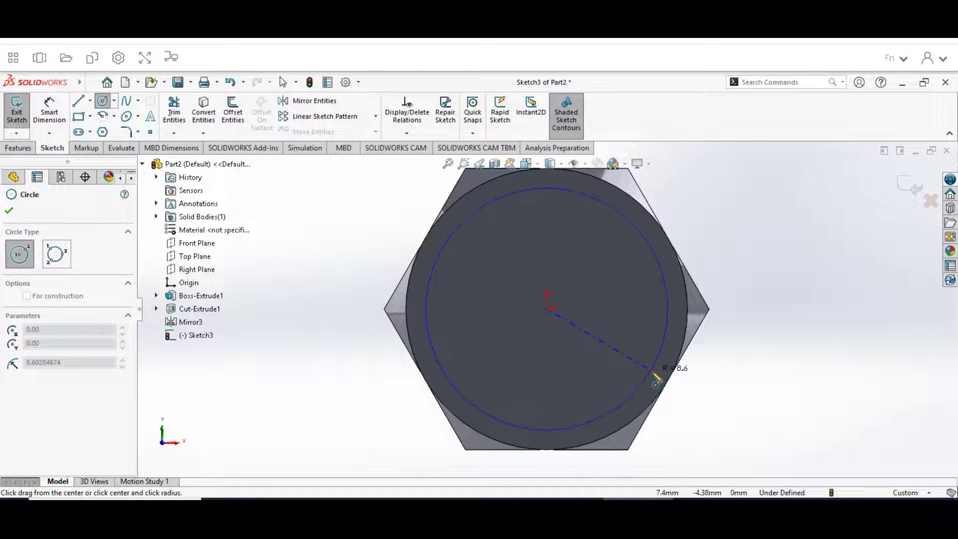
pyautogui.click(650, 374)
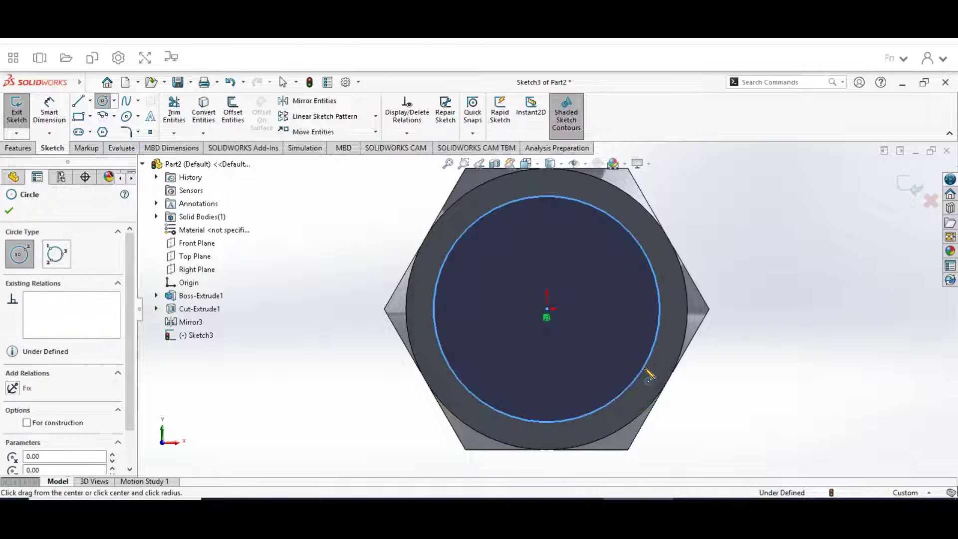
# Dimension the circle's diameter and set it to 12 mm.
pyautogui.click(49, 112)
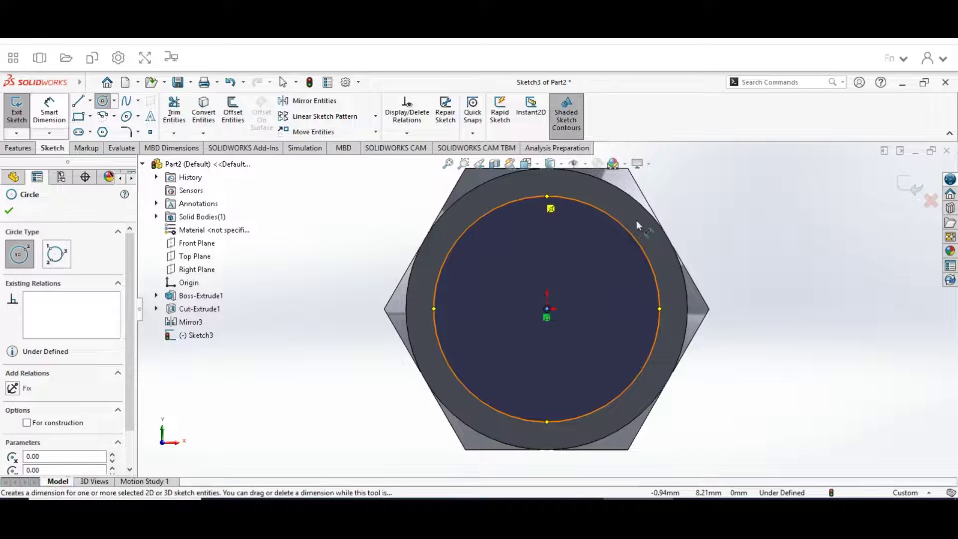
pyautogui.click(642, 250)
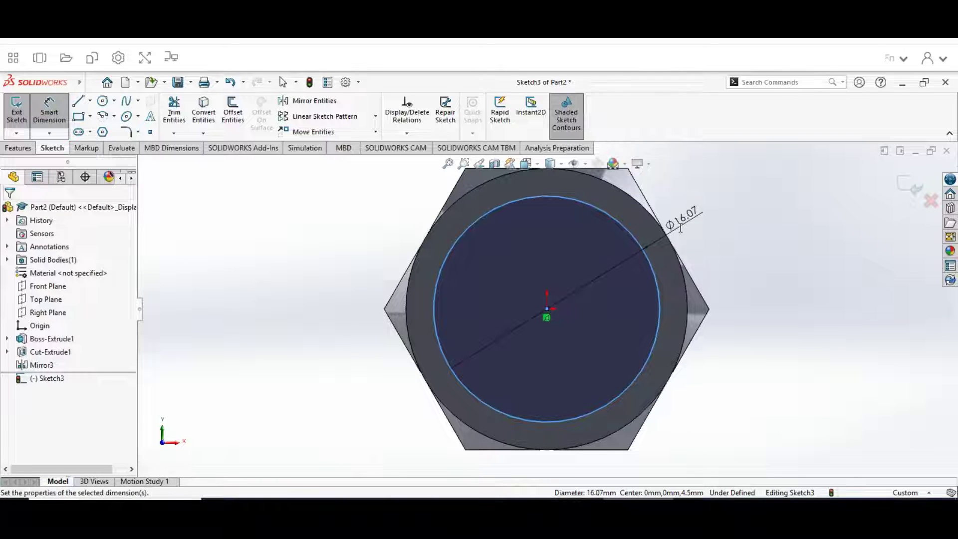
pyautogui.click(680, 227)
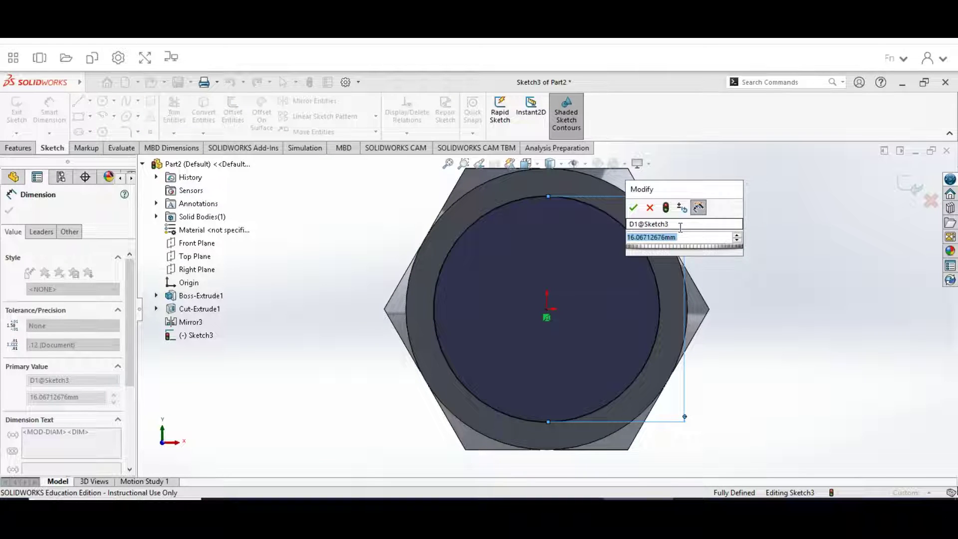
pyautogui.write('12')
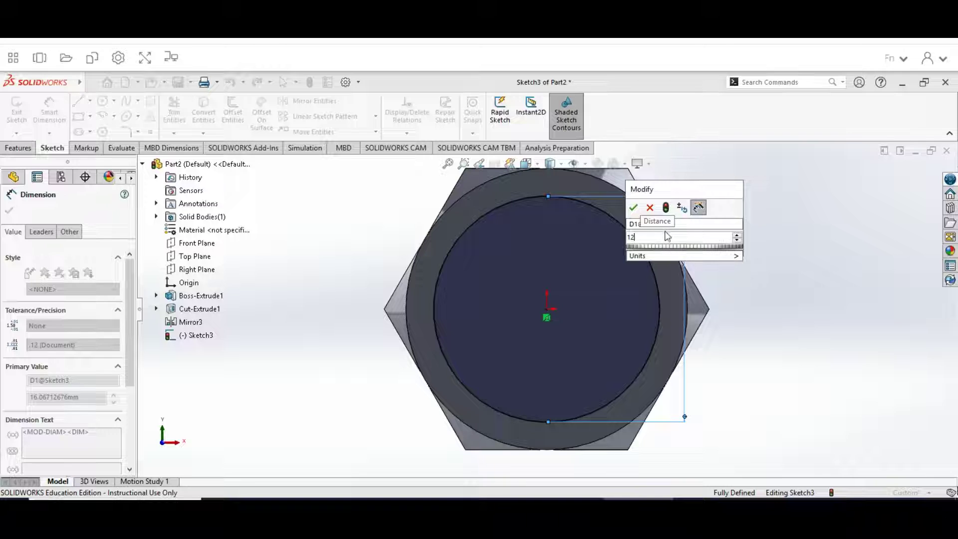
pyautogui.click(633, 208)
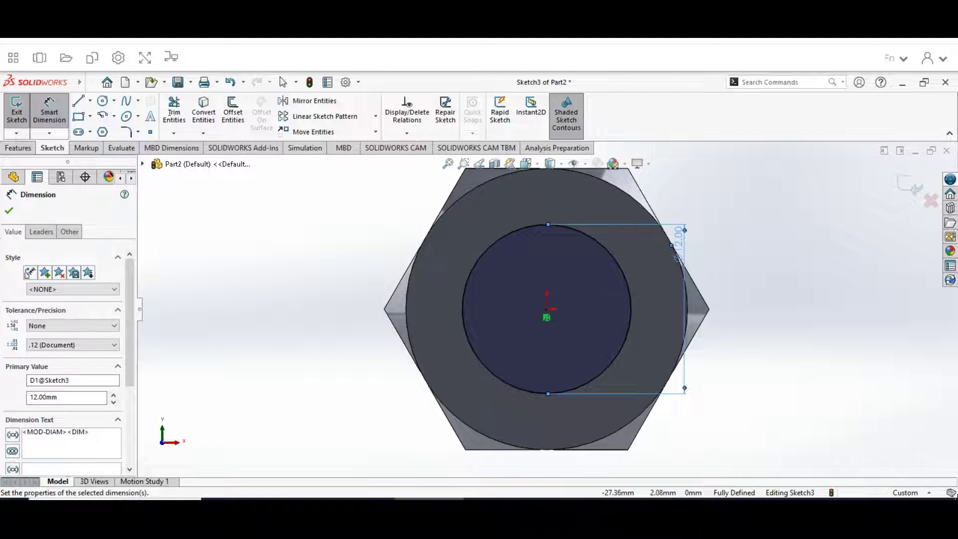
pyautogui.click(13, 216)
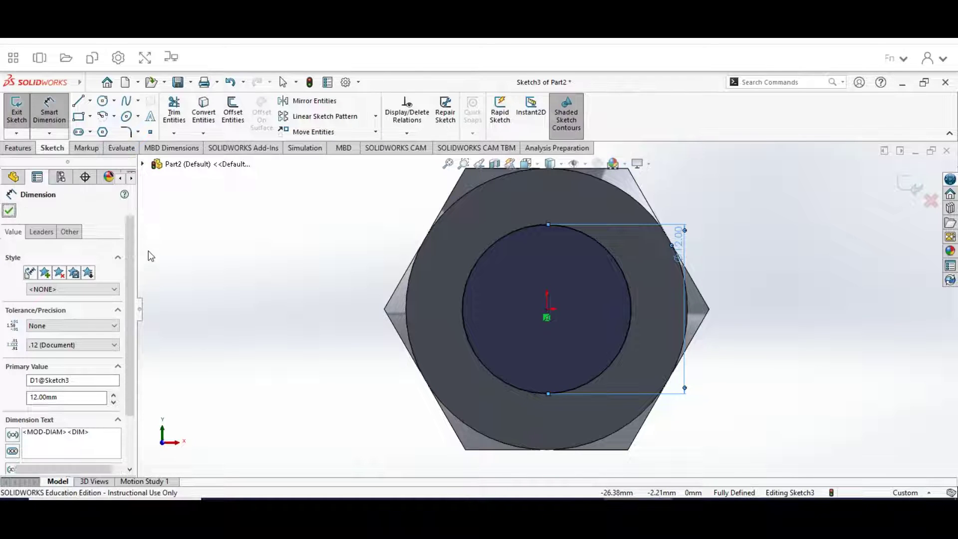
# Extrude the 12 mm circle as a Blind boss 40 mm deep from the sketch plane, merged with the head.
pyautogui.click(19, 149)
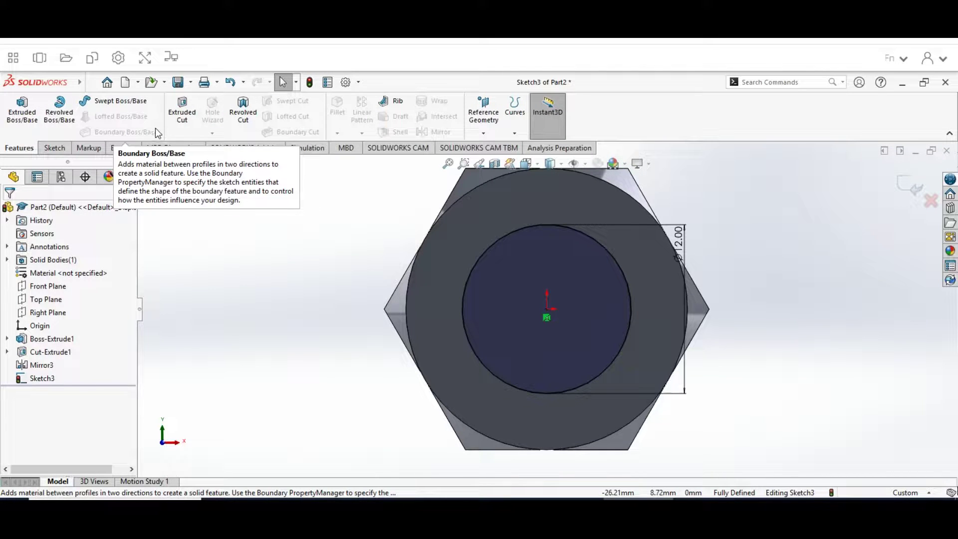
pyautogui.click(18, 112)
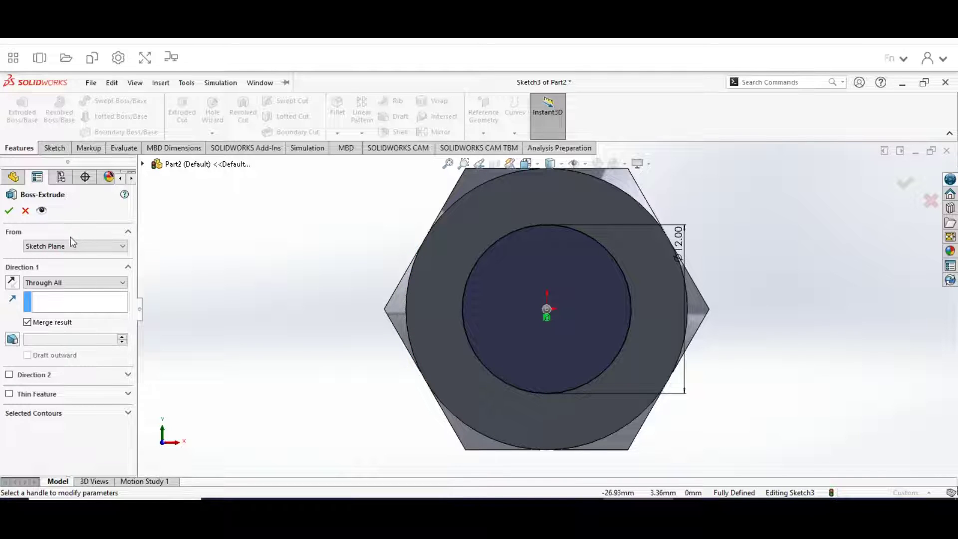
pyautogui.click(40, 283)
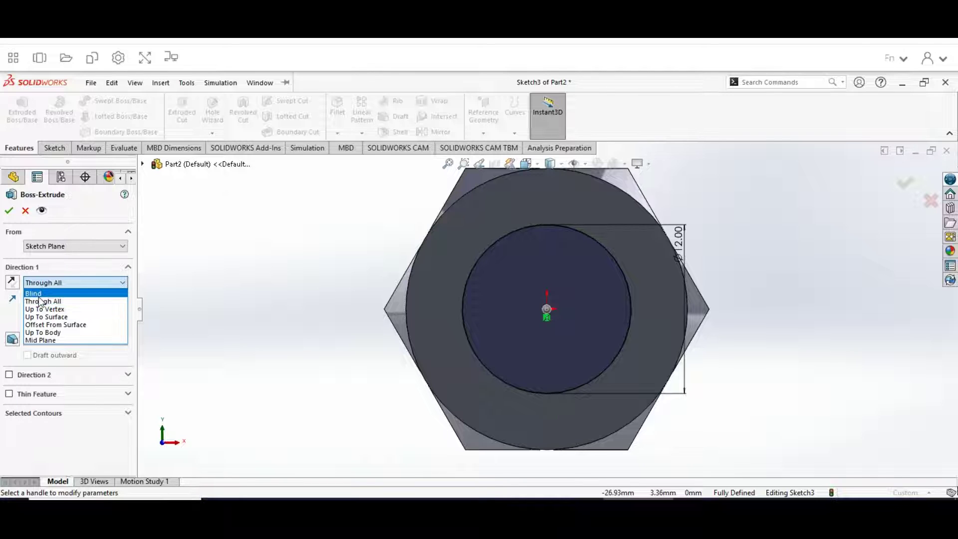
pyautogui.click(34, 293)
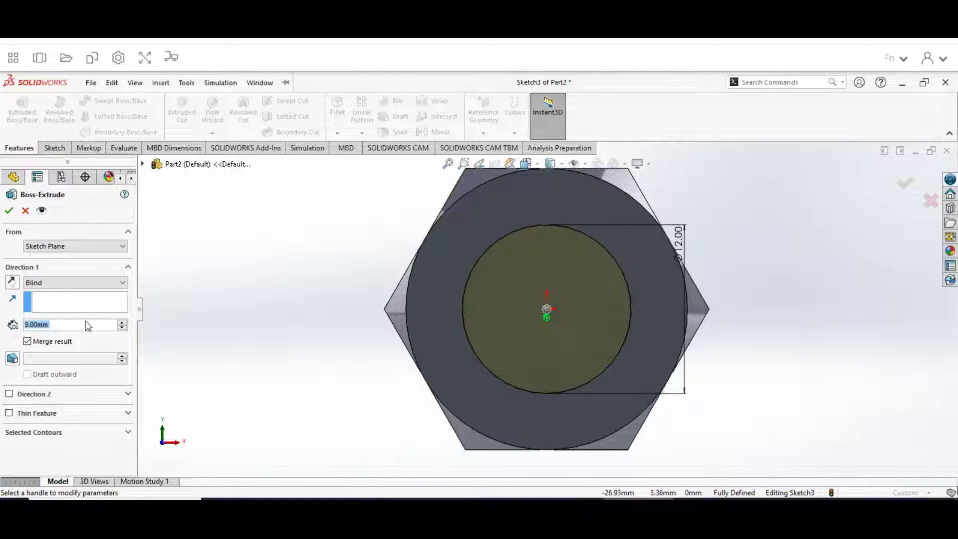
pyautogui.click(29, 326)
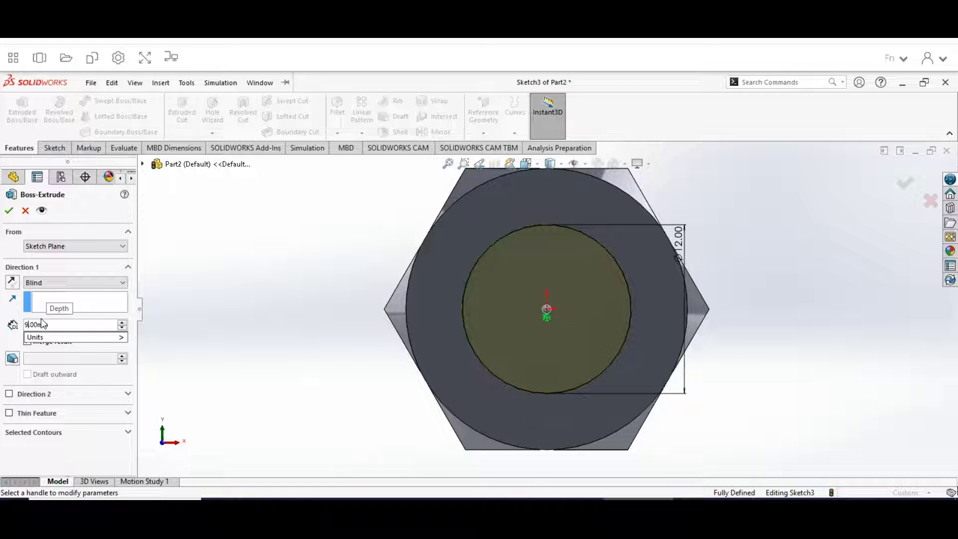
pyautogui.press('BackSpace')
pyautogui.write('40')
pyautogui.moveTo(80, 337)
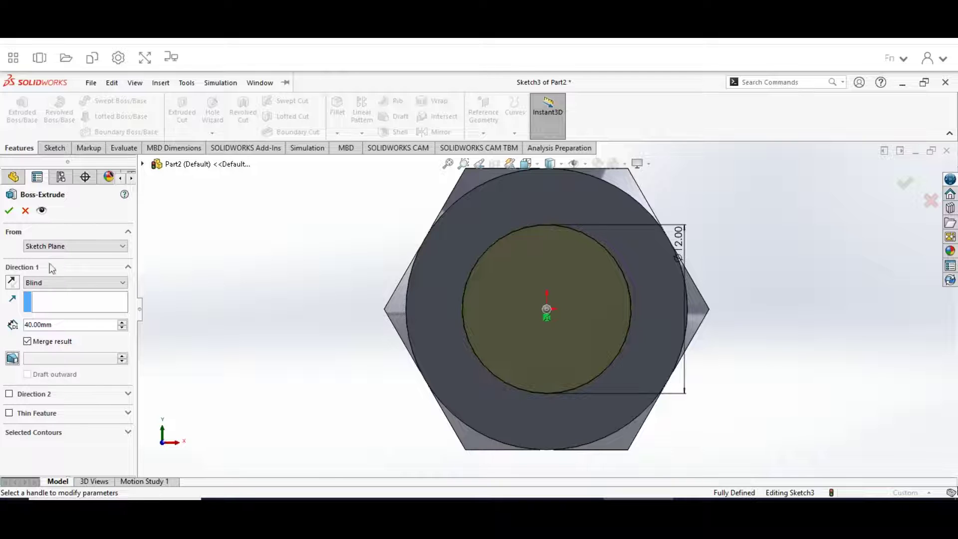
pyautogui.click(10, 211)
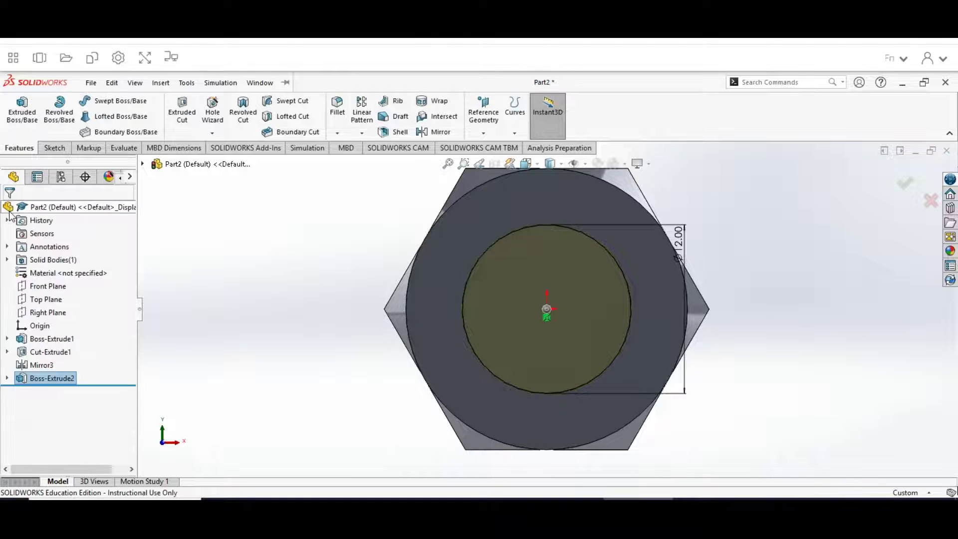
# Chamfer the circular edge at the shank's free end with a 0.5 mm distance and a 45° angle.
pyautogui.moveTo(731, 281); pyautogui.dragTo(582, 331, button='middle')
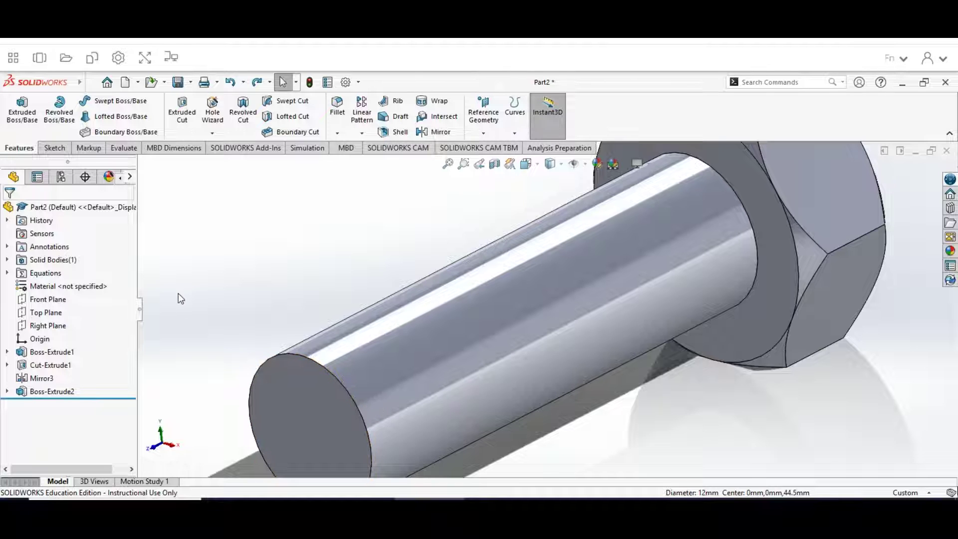
pyautogui.click(325, 372)
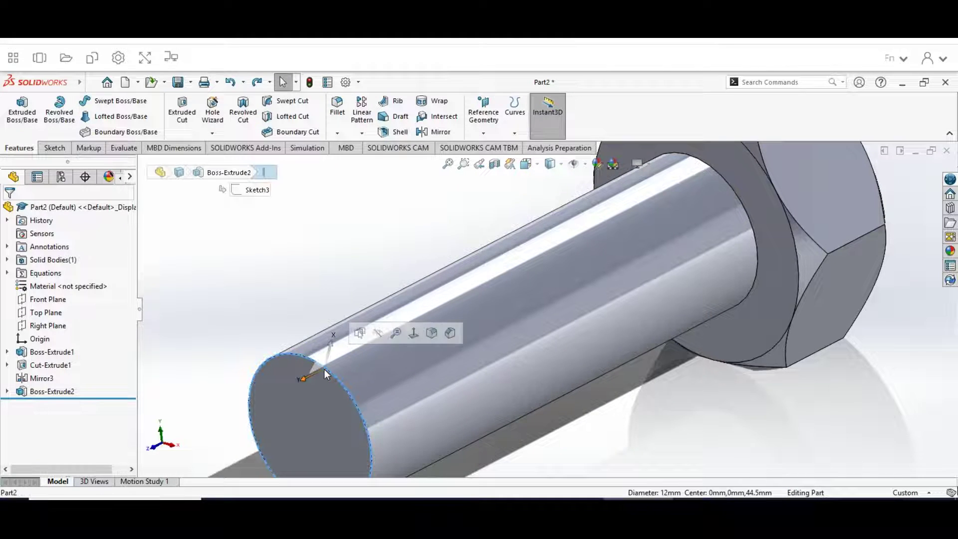
pyautogui.click(450, 333)
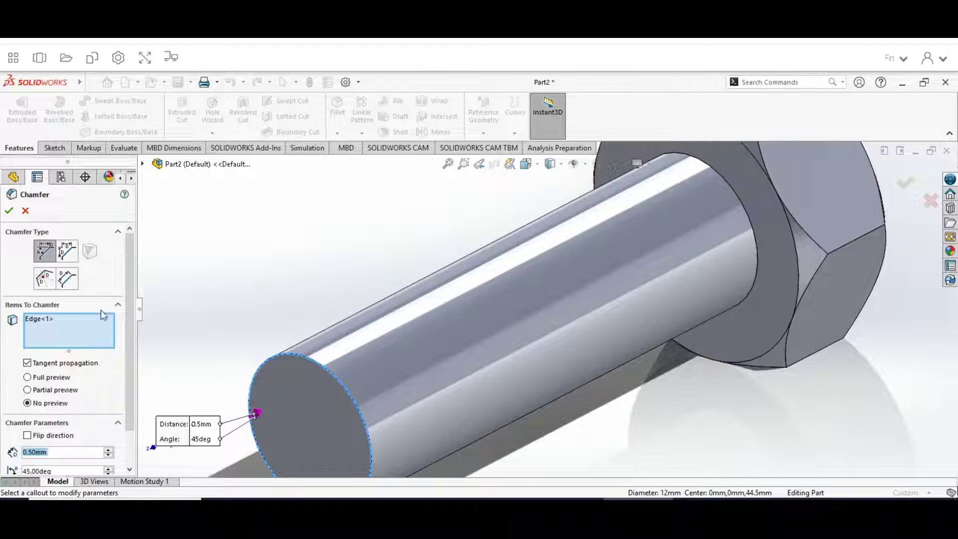
pyautogui.moveTo(130, 337); pyautogui.dragTo(130, 409)
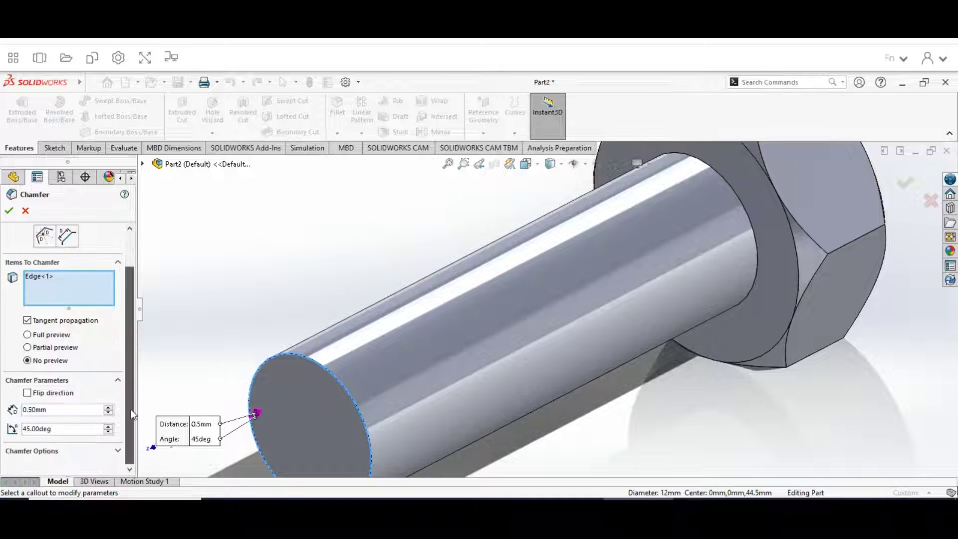
pyautogui.click(9, 212)
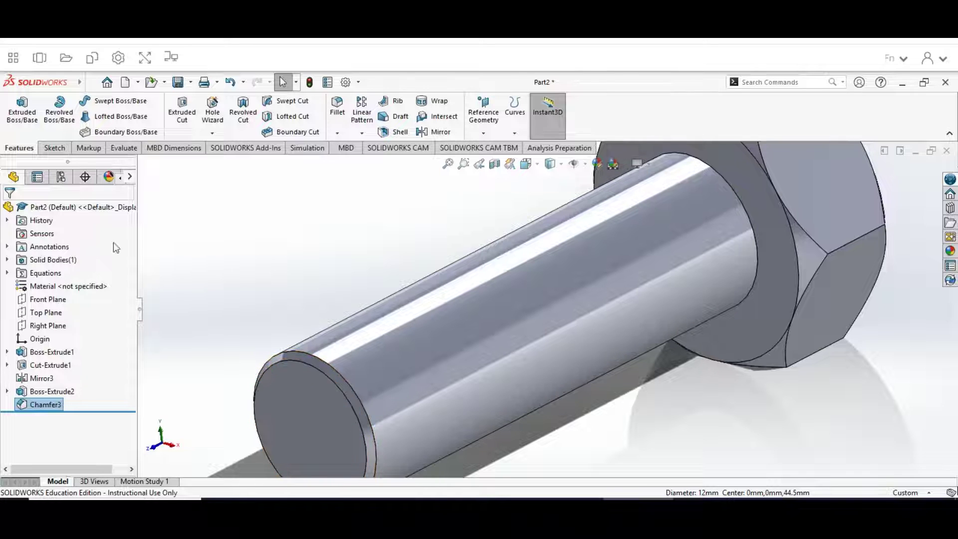
pyautogui.press('Escape')
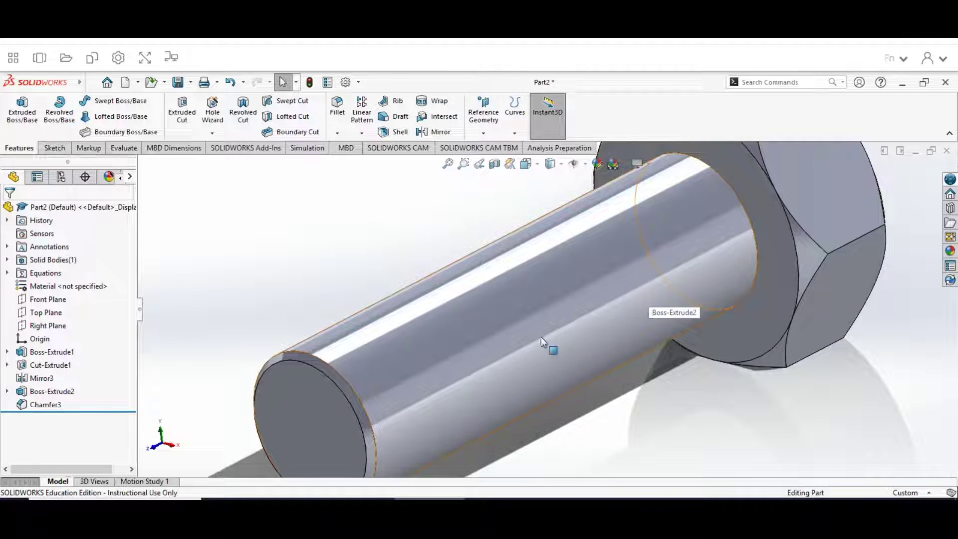
# Start a Thread feature, locate it on the circular edge where the shank meets the head, and open the end condition choices.
pyautogui.click(214, 133)
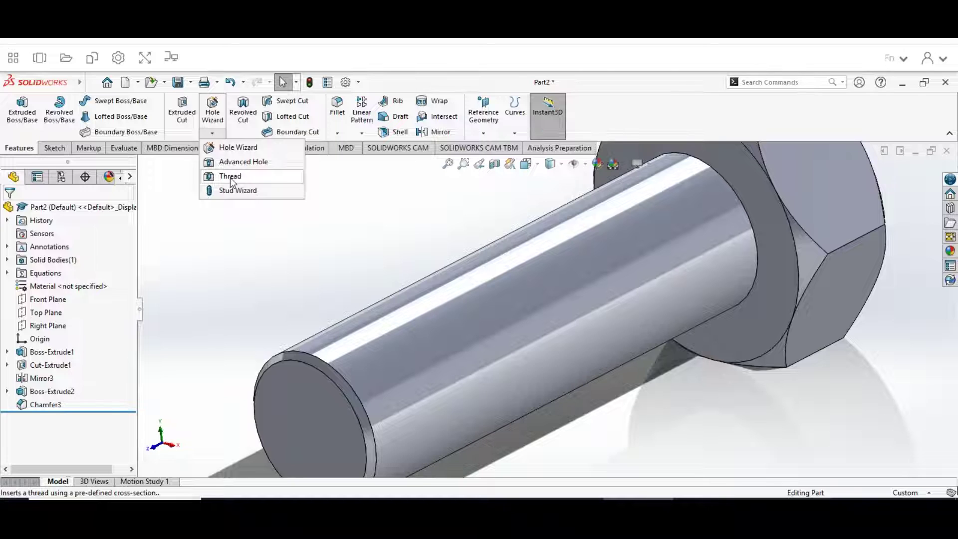
pyautogui.click(230, 176)
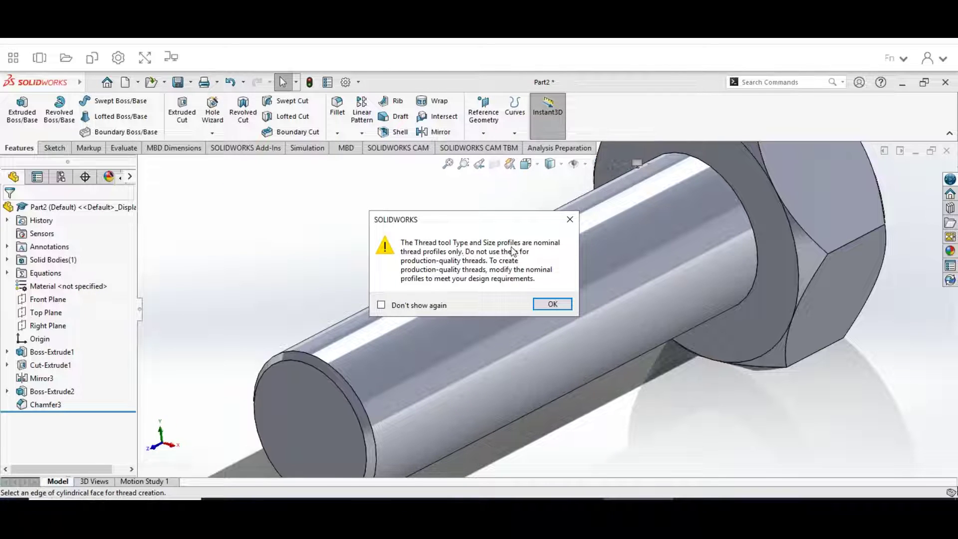
pyautogui.click(552, 305)
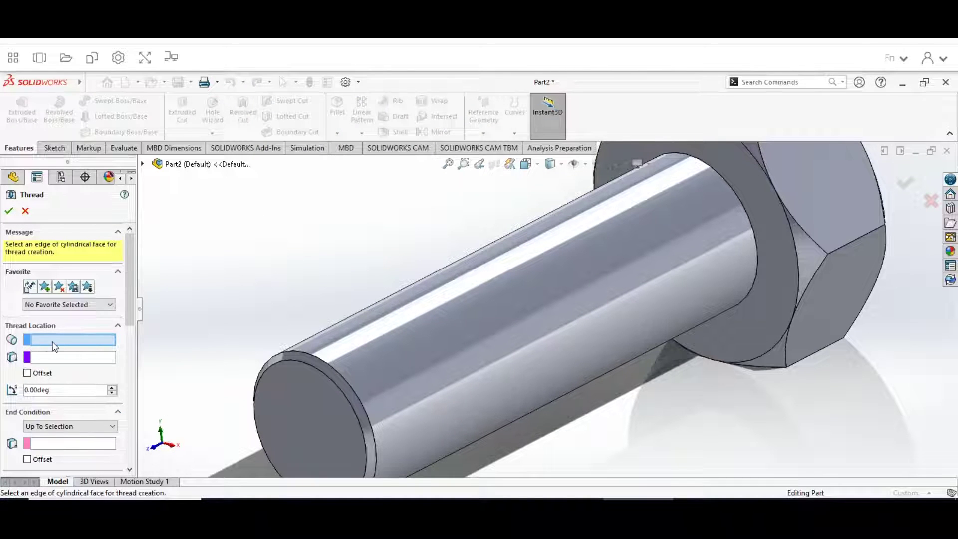
pyautogui.click(291, 352)
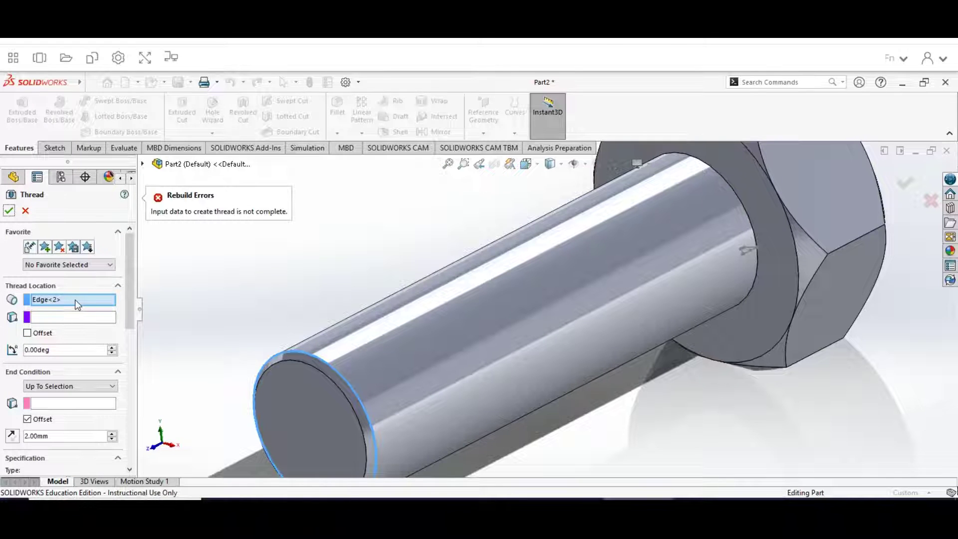
pyautogui.click(77, 303)
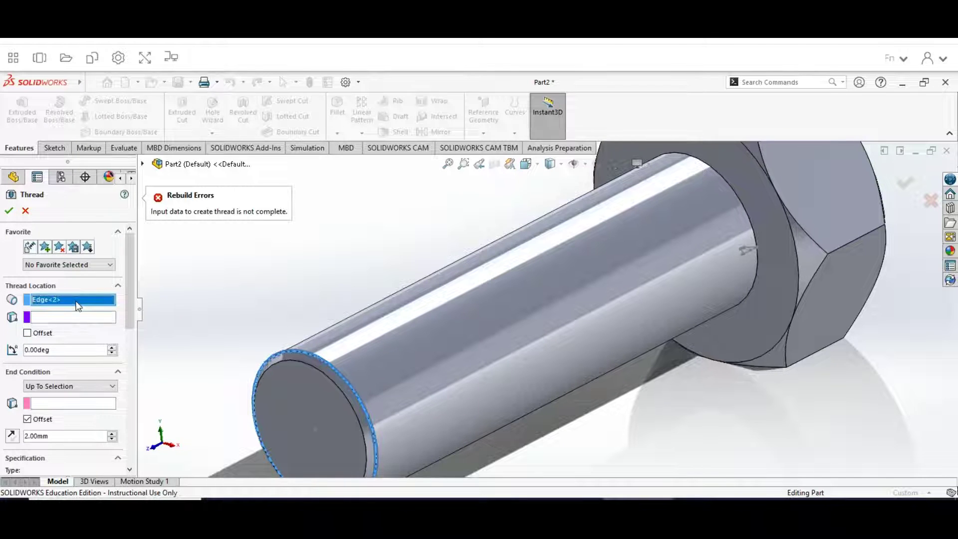
pyautogui.click(747, 205)
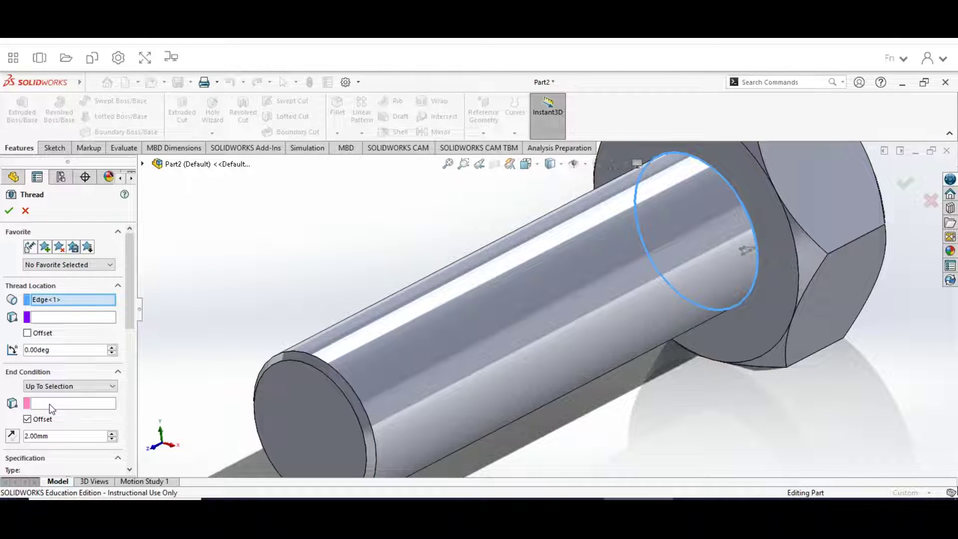
pyautogui.click(59, 385)
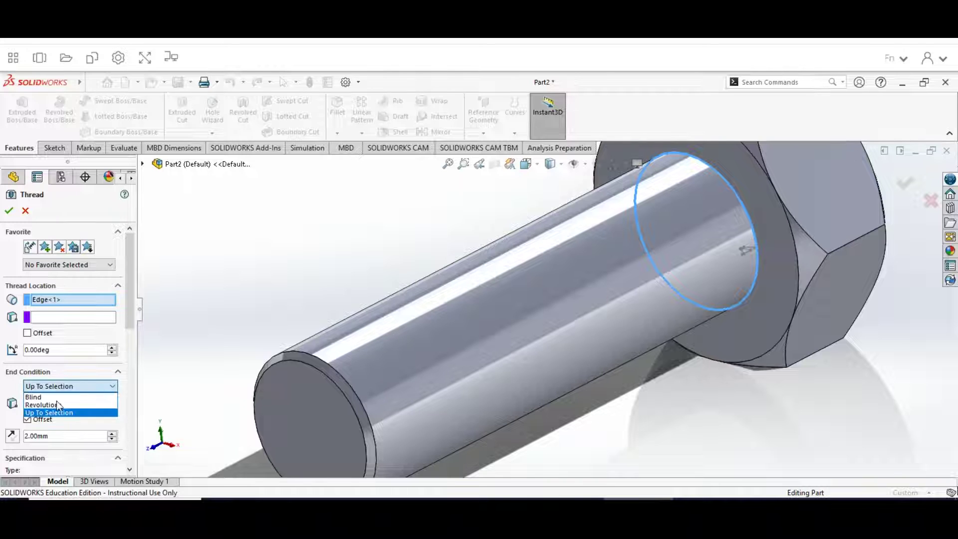